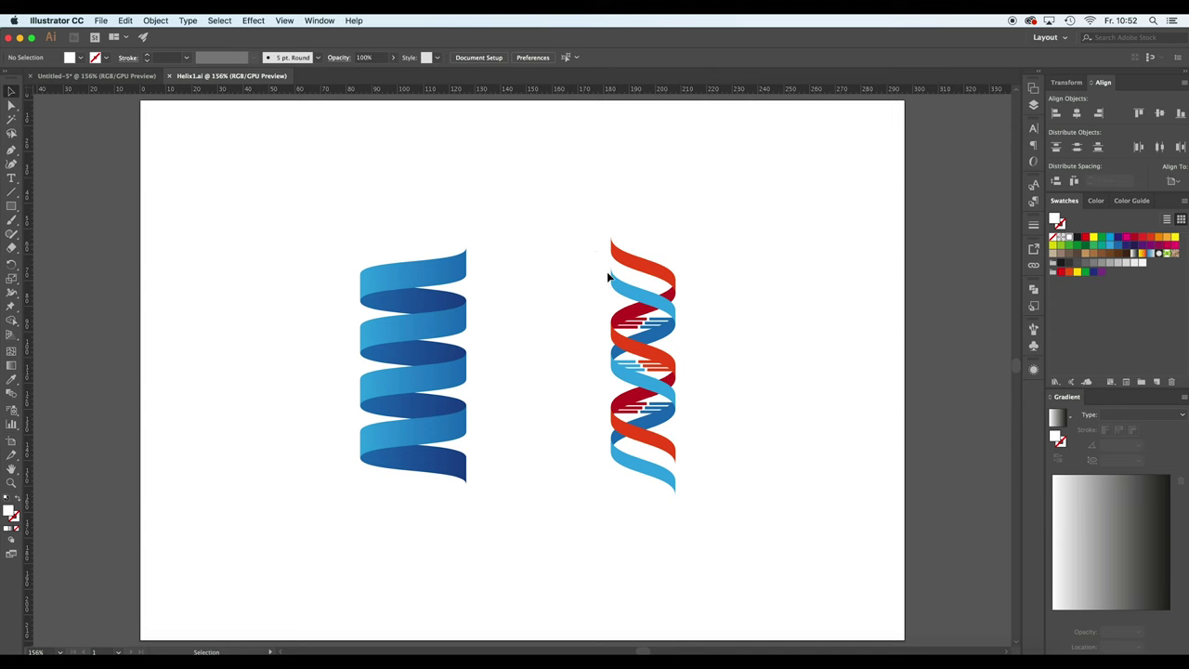
# On the blank Untitled-5 document, show the grid and zoom the artboard in to 300%.
pyautogui.click(114, 76)
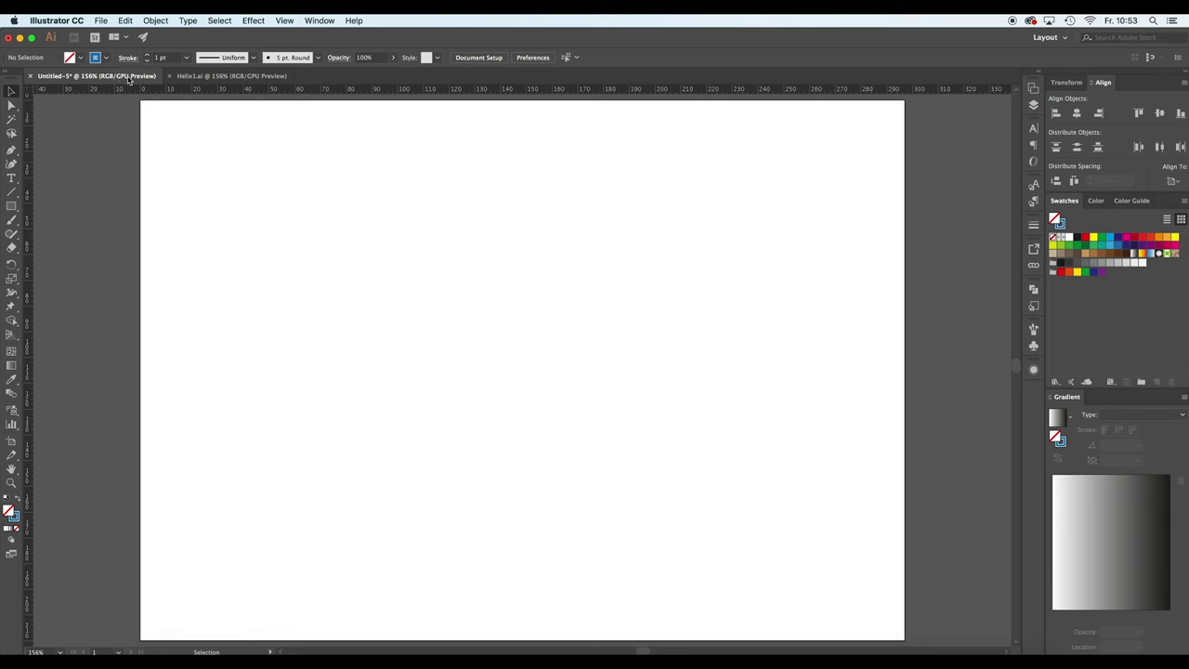
pyautogui.click(285, 20)
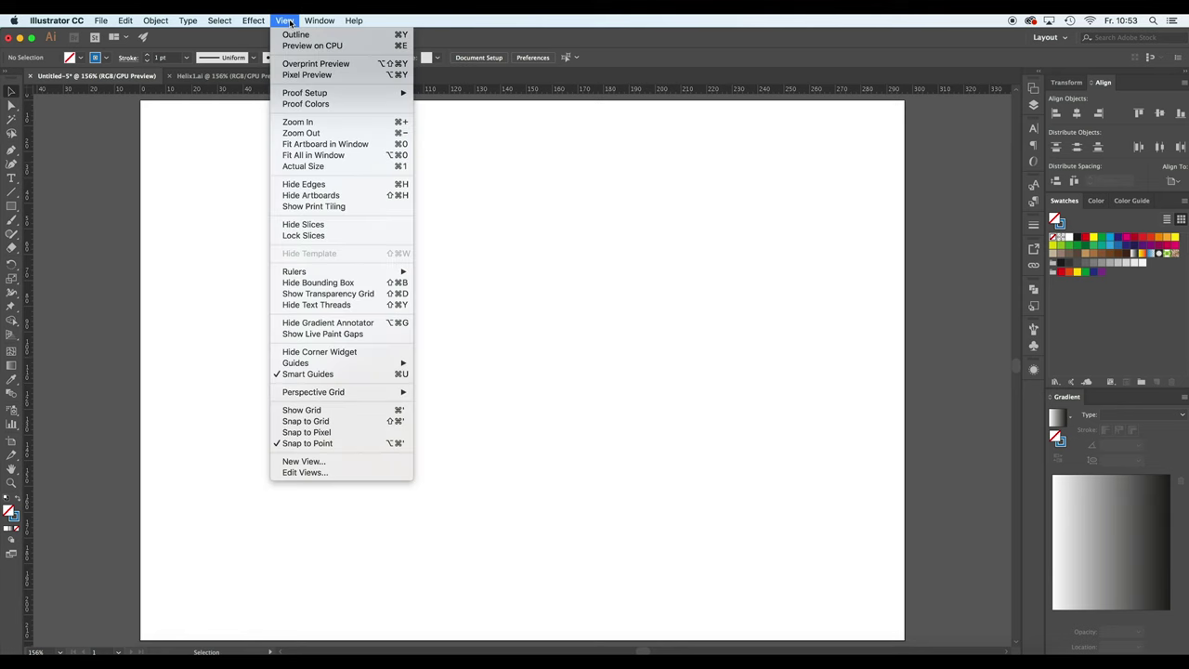
pyautogui.click(316, 415)
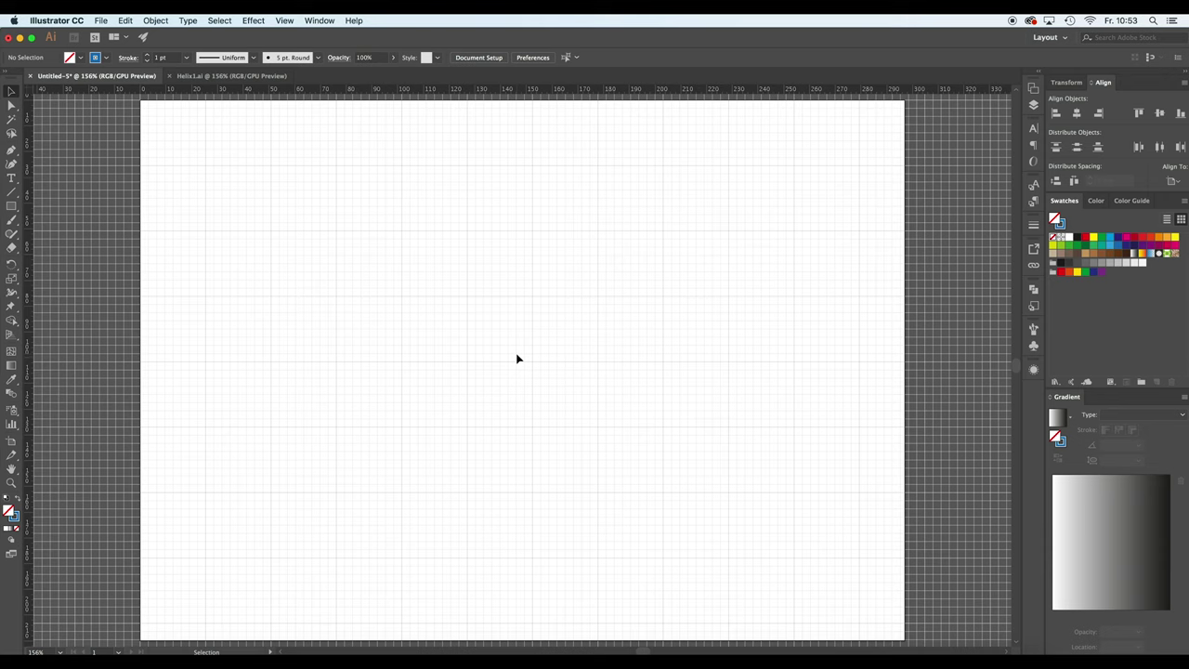
pyautogui.keyDown('super'); pyautogui.click(502, 361); pyautogui.keyUp('super')
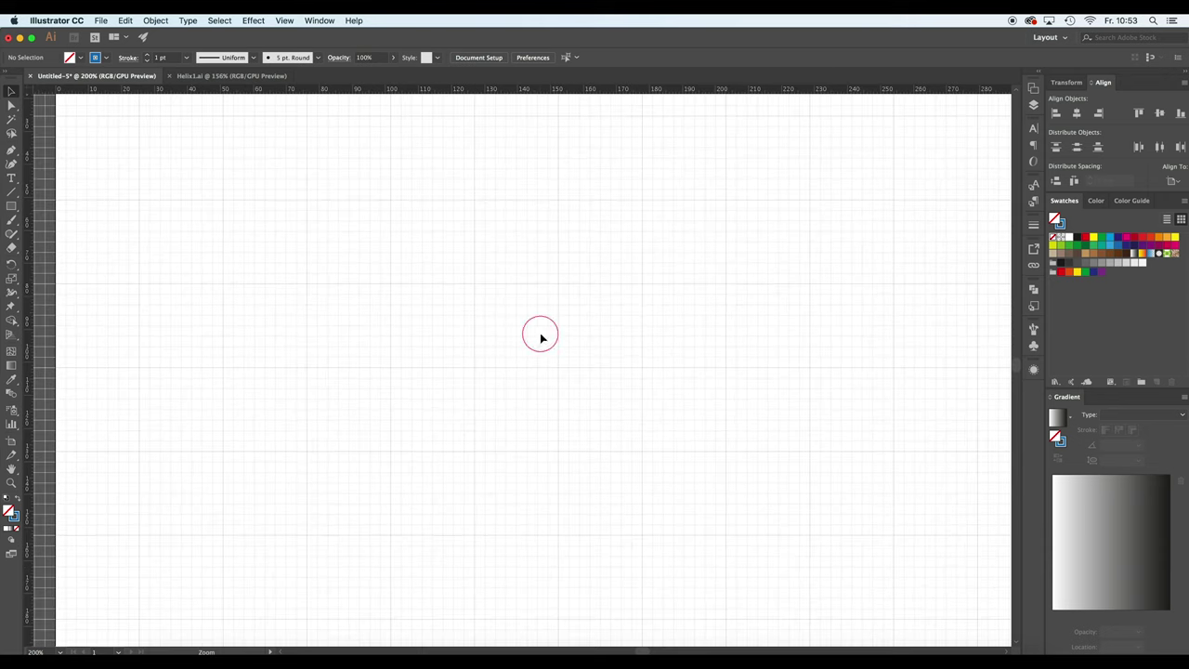
pyautogui.moveTo(541, 349); pyautogui.dragTo(549, 355)
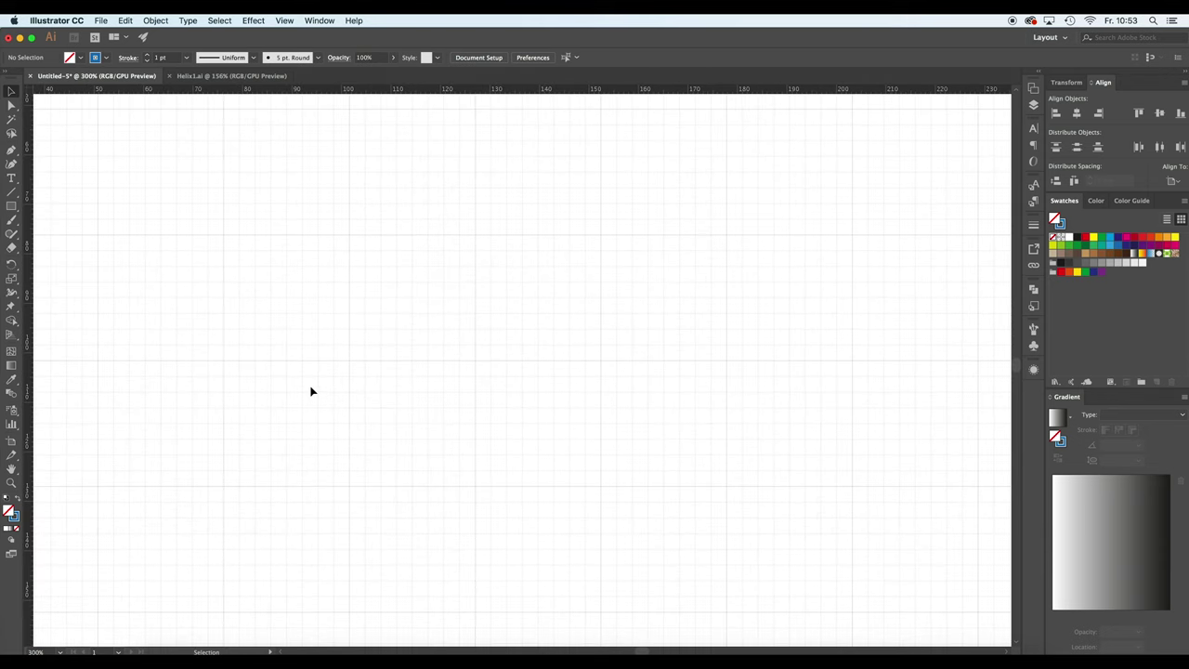
# Draw a Pen-tool S-curve from a lower-left anchor to an upper-right anchor, both with vertical handles.
pyautogui.click(12, 152)
pyautogui.click(475, 365)
pyautogui.moveTo(475, 366); pyautogui.dragTo(474, 272)
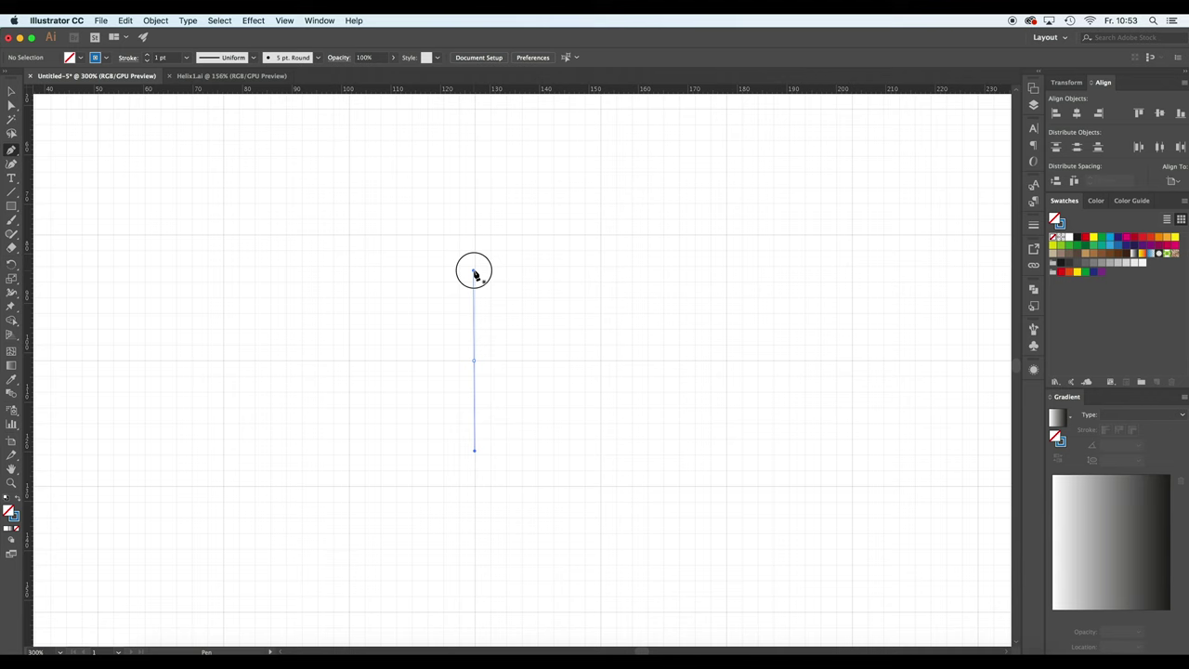
pyautogui.moveTo(474, 272); pyautogui.dragTo(474, 300)
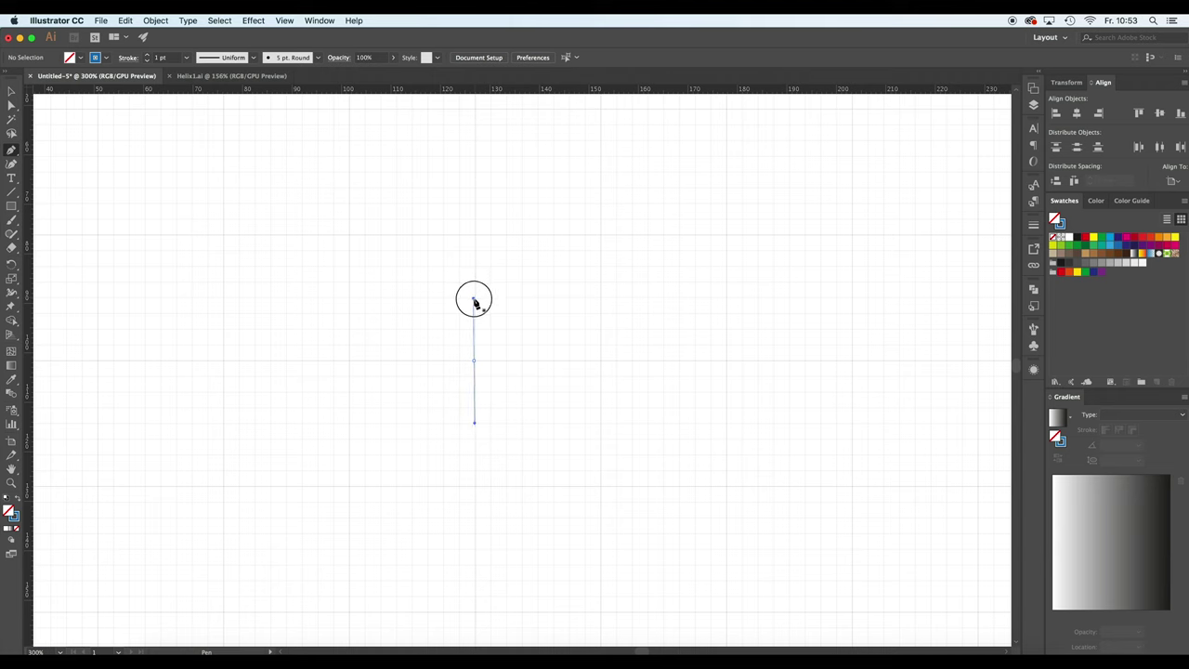
pyautogui.moveTo(473, 300); pyautogui.dragTo(474, 300)
pyautogui.moveTo(474, 300); pyautogui.dragTo(477, 298)
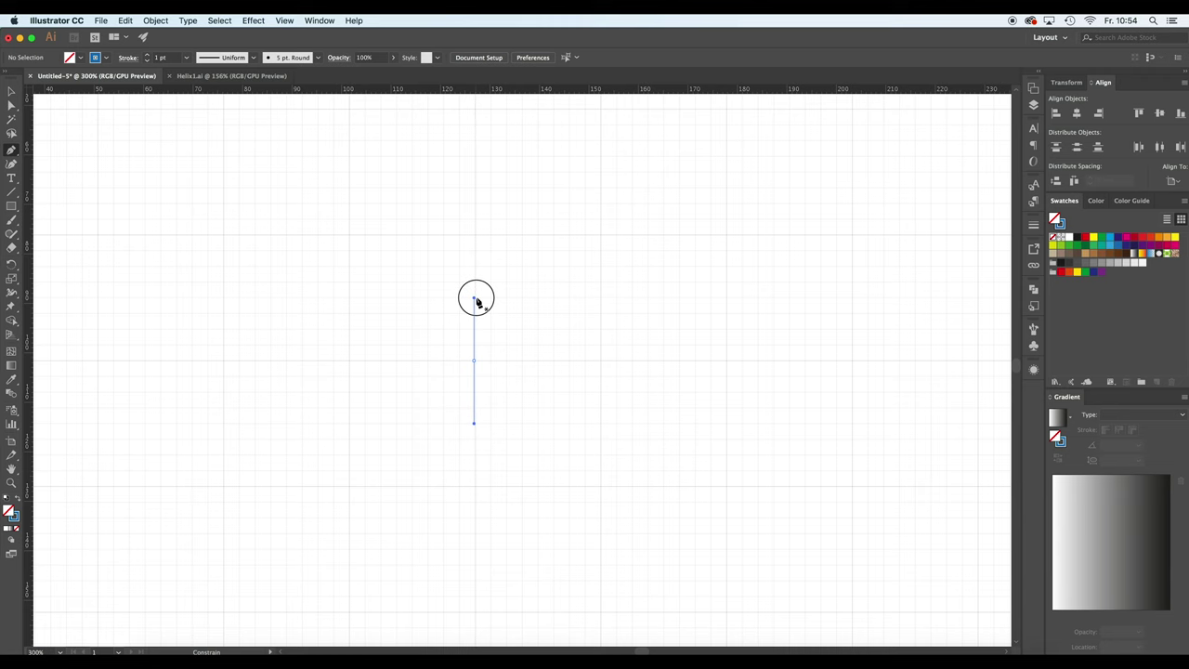
pyautogui.click(475, 299)
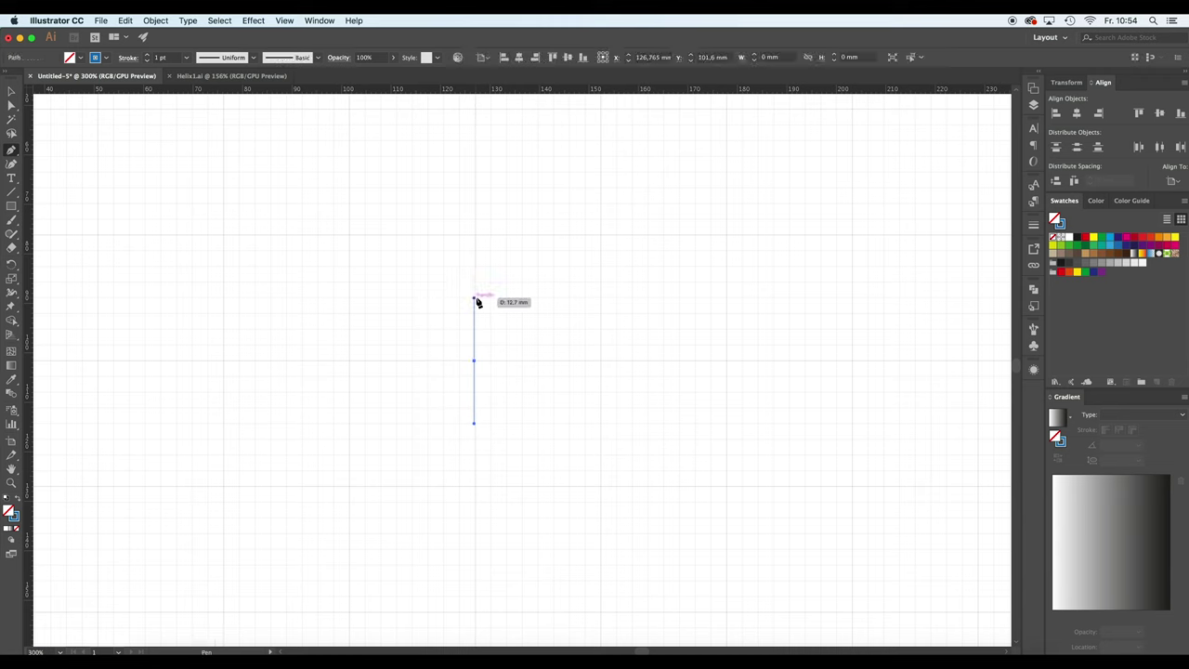
pyautogui.click(727, 239)
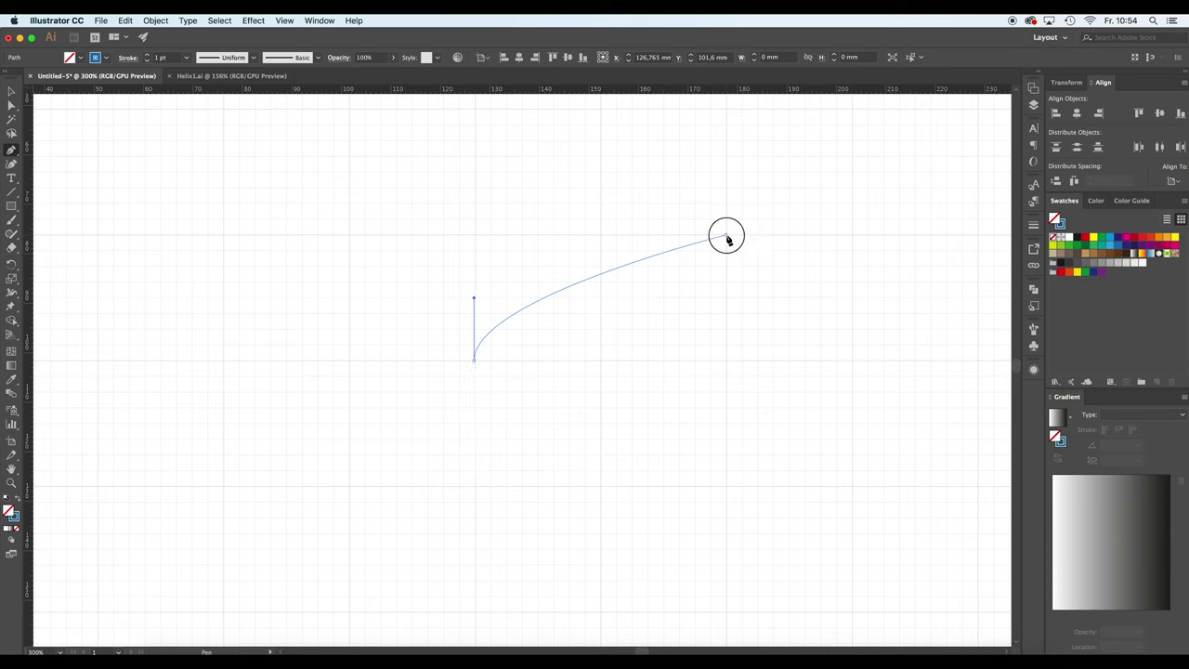
pyautogui.moveTo(728, 239); pyautogui.dragTo(729, 176)
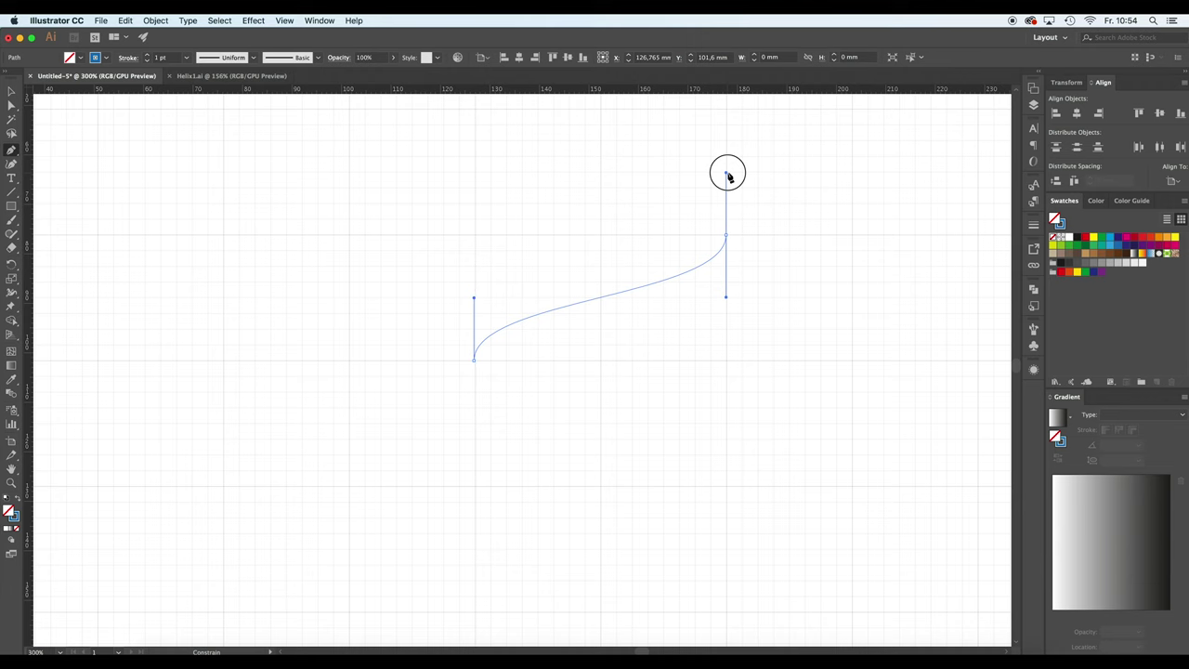
pyautogui.moveTo(728, 175); pyautogui.dragTo(727, 175)
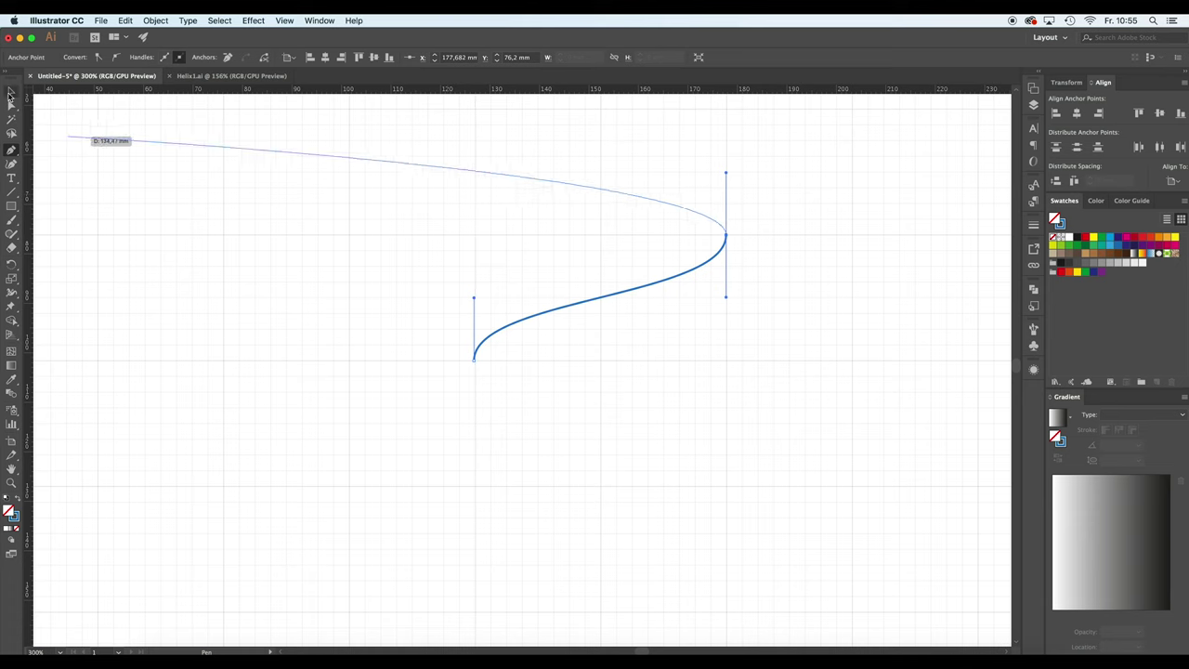
# Move the finished S-curve further left on the artboard.
pyautogui.click(11, 93)
pyautogui.click(719, 350)
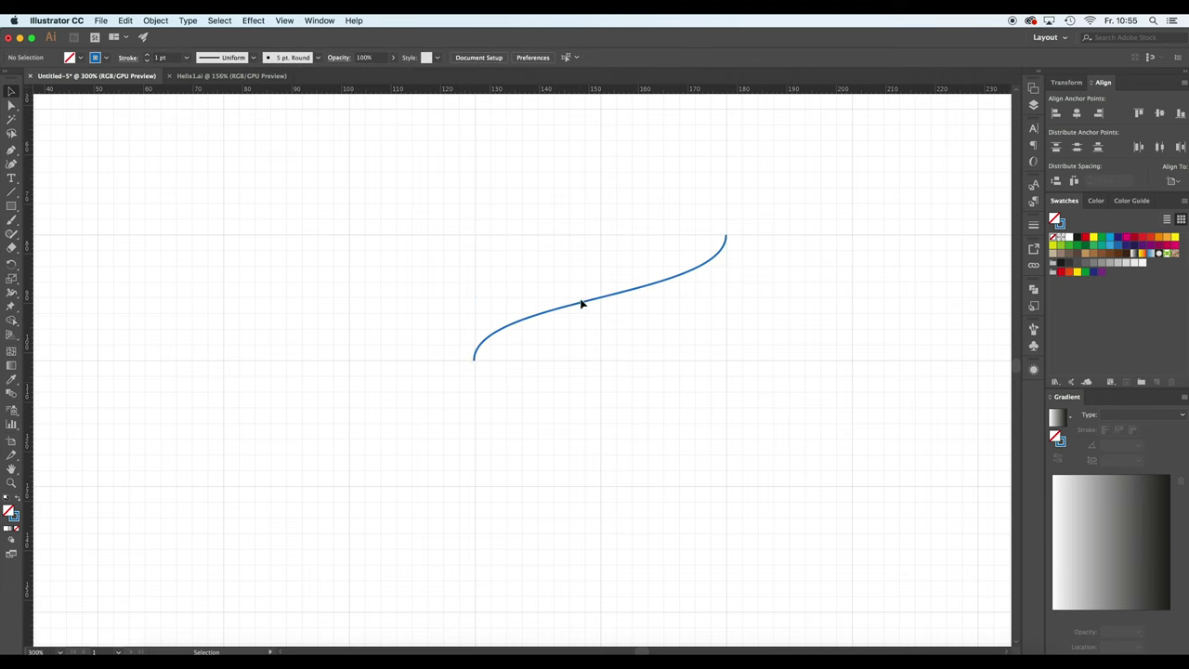
pyautogui.moveTo(582, 304); pyautogui.dragTo(535, 365)
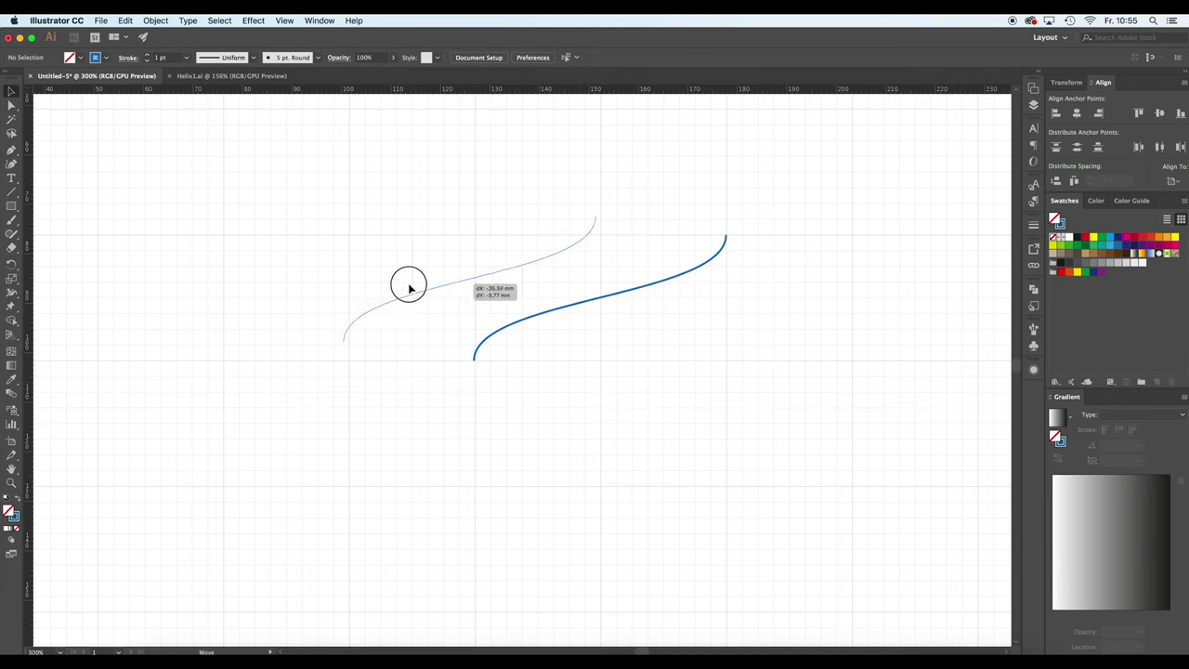
pyautogui.moveTo(410, 289); pyautogui.dragTo(448, 309)
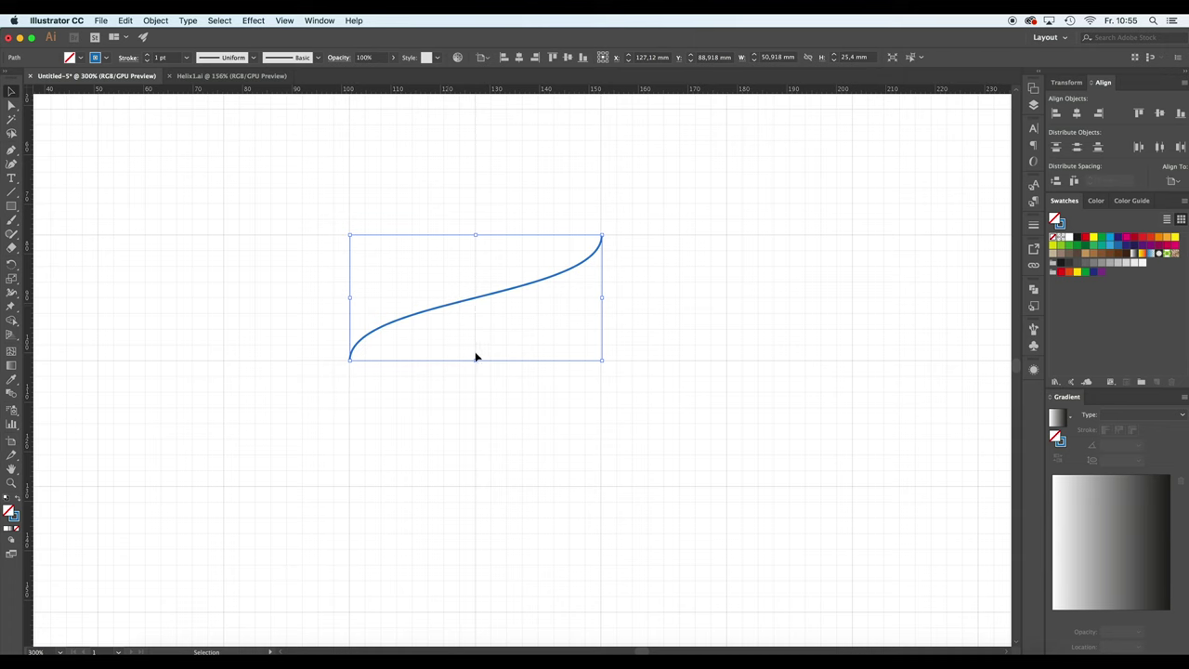
# Copy and paste the curve, placing the duplicate directly beneath the original.
pyautogui.click(126, 20)
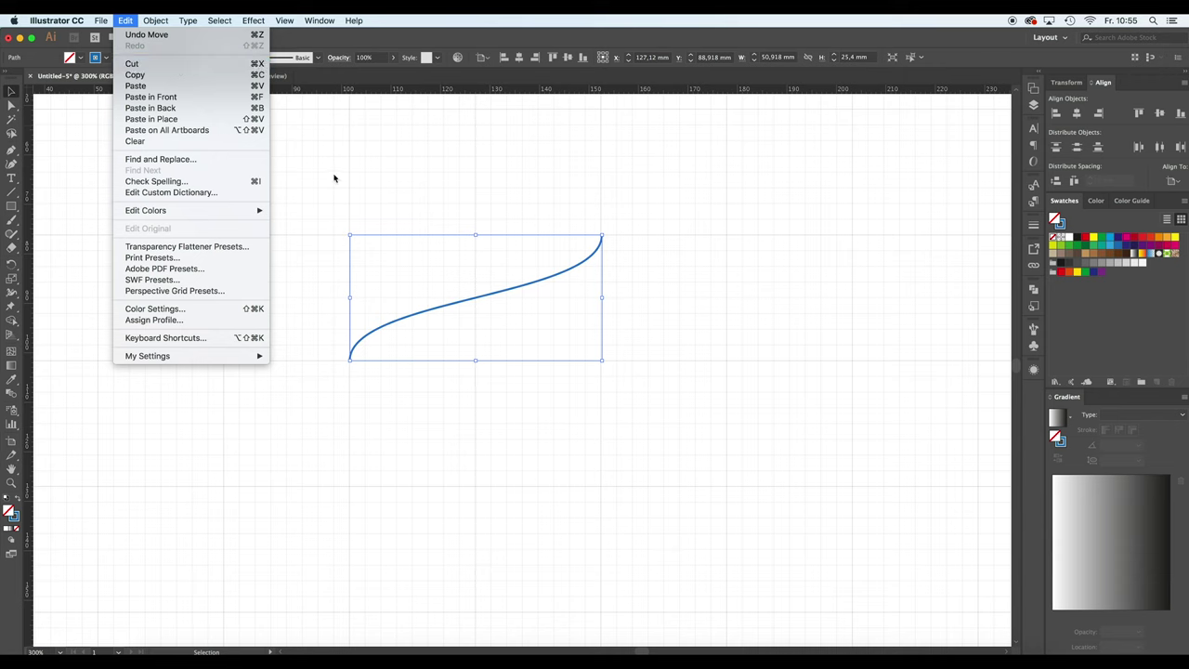
pyautogui.click(473, 287)
pyautogui.press('a')
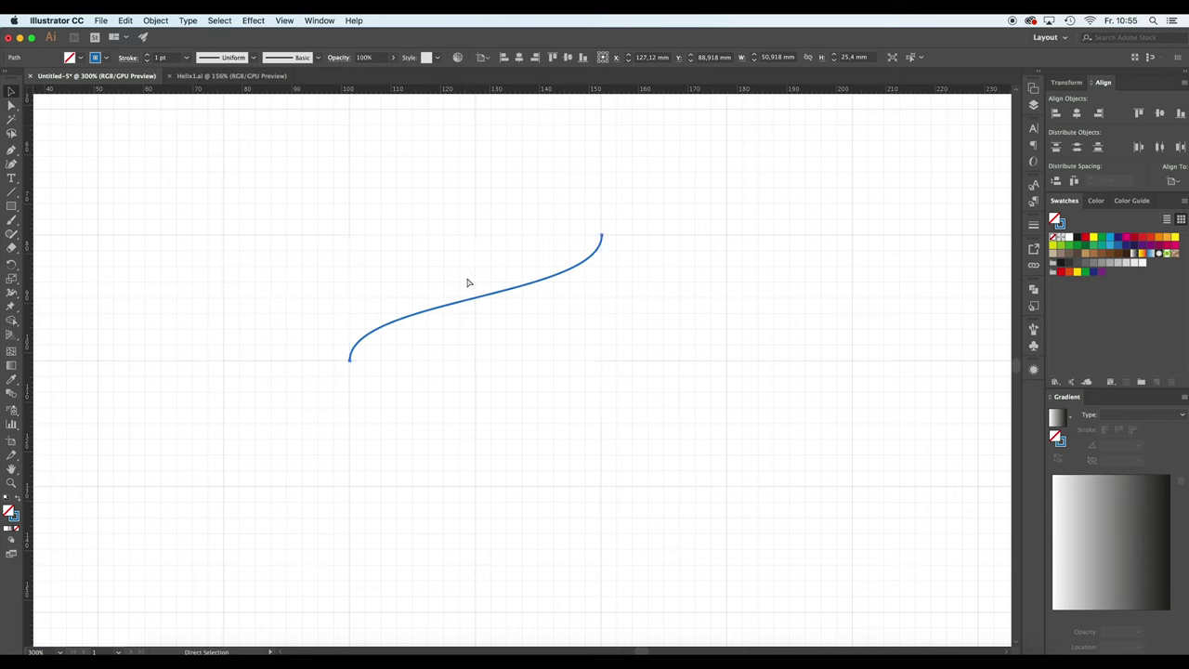
pyautogui.press('super+v')
pyautogui.moveTo(552, 356); pyautogui.dragTo(510, 359)
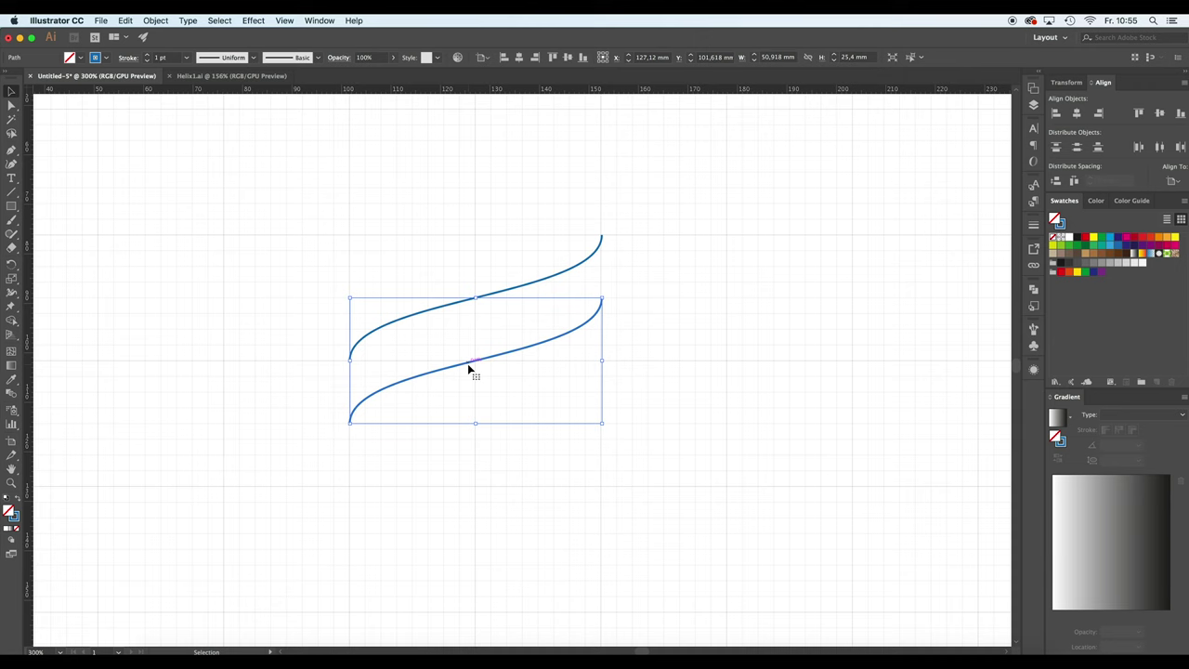
pyautogui.moveTo(468, 369)
pyautogui.mouseDown()
pyautogui.moveTo(486, 369)
pyautogui.moveTo(471, 351)
pyautogui.moveTo(467, 362)
pyautogui.mouseUp()
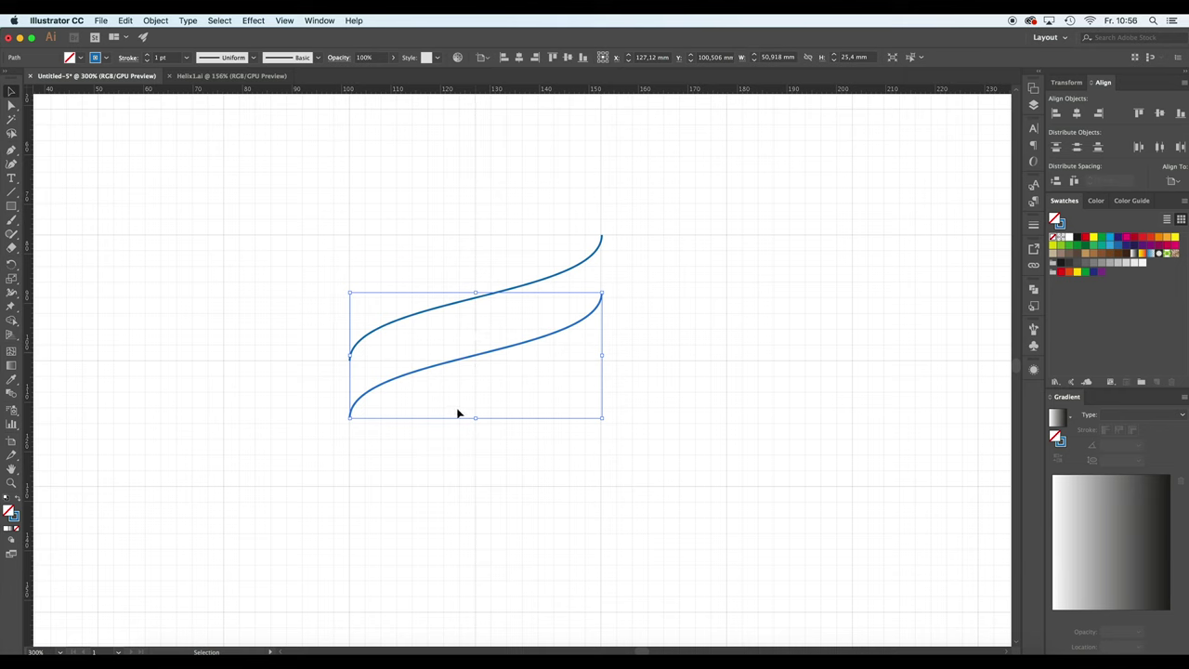
pyautogui.click(523, 231)
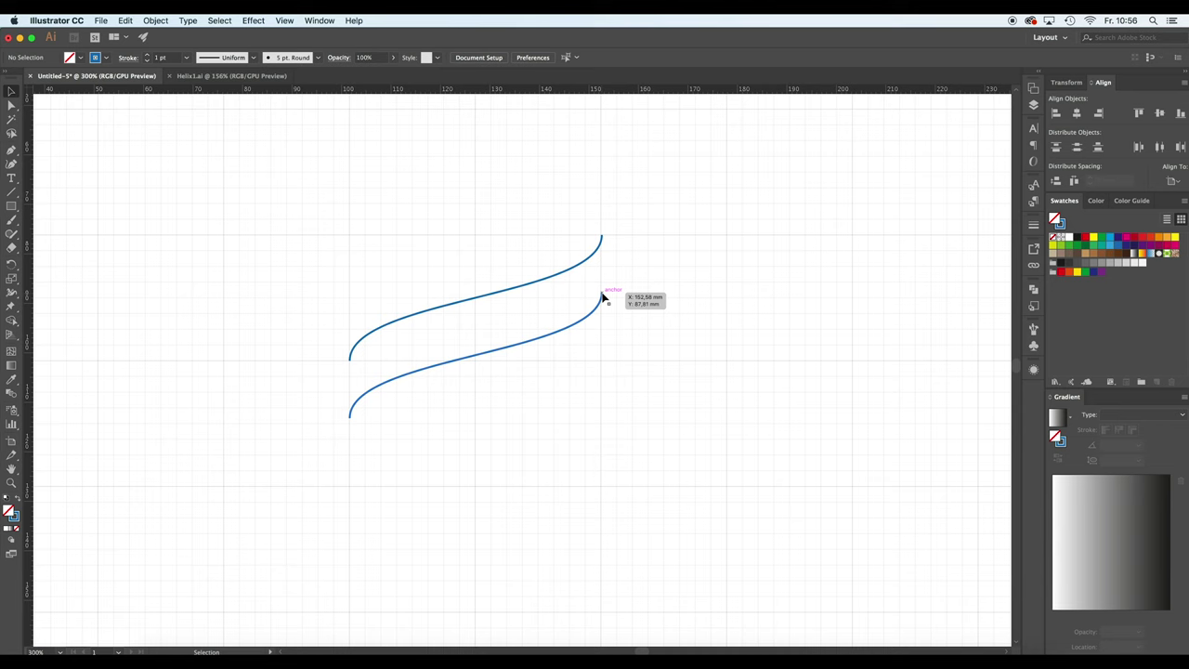
# Nudge the lower curve down and join the right end points of both curves.
pyautogui.click(512, 351)
pyautogui.moveTo(510, 350); pyautogui.dragTo(508, 372)
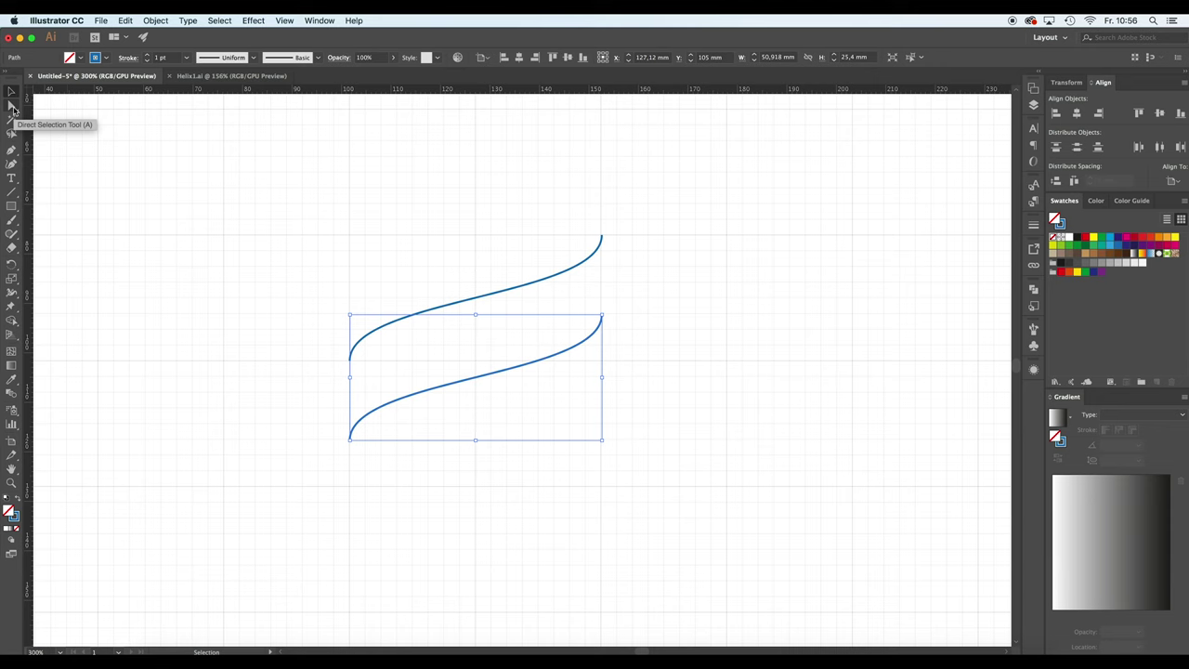
pyautogui.click(12, 106)
pyautogui.moveTo(588, 215); pyautogui.dragTo(669, 379)
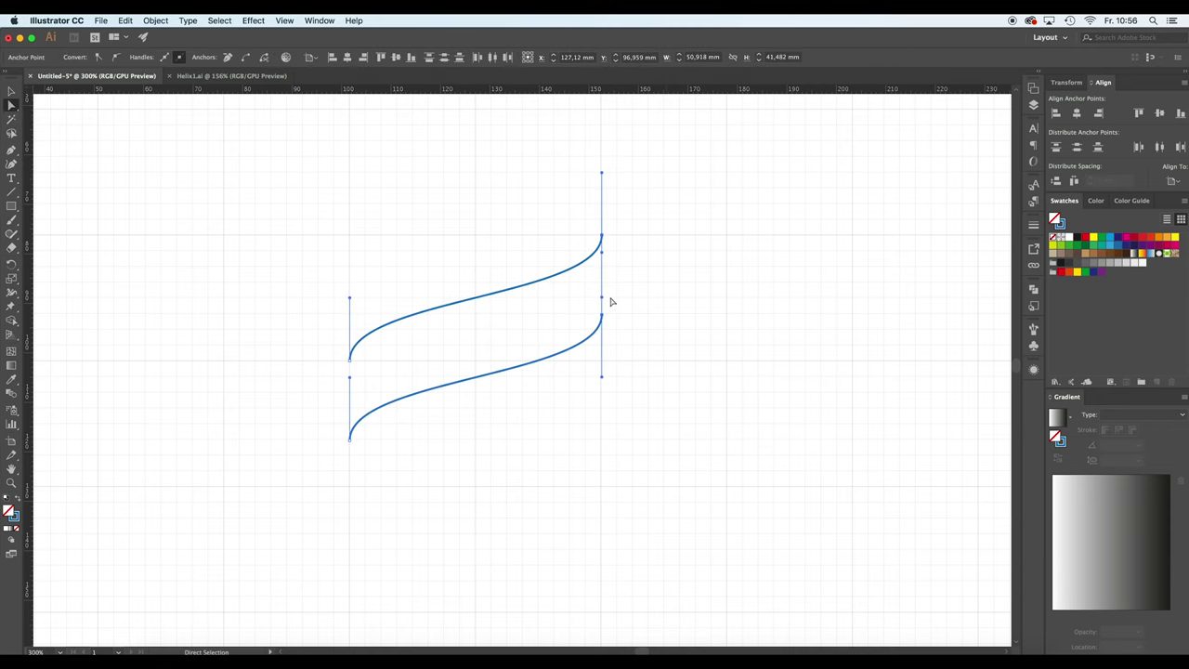
pyautogui.moveTo(580, 186); pyautogui.dragTo(665, 384)
pyautogui.click(164, 20)
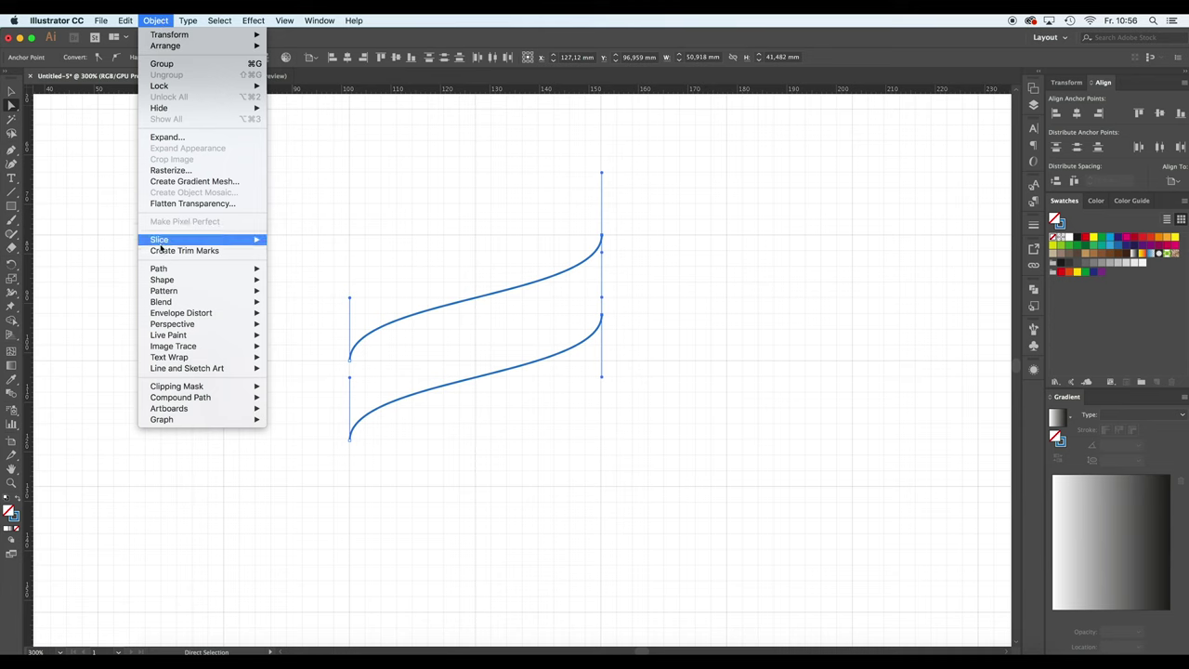
pyautogui.moveTo(214, 271)
pyautogui.click(291, 269)
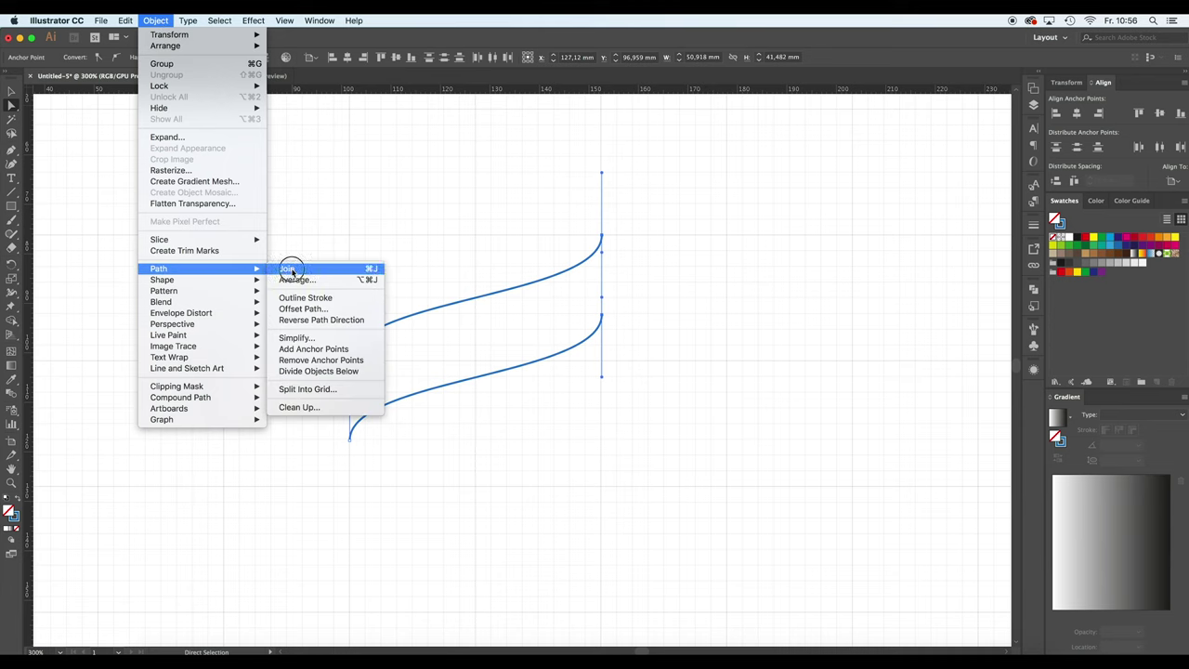
# Join the left end points with Ctrl+J to close the ribbon outline.
pyautogui.moveTo(311, 325); pyautogui.dragTo(381, 499)
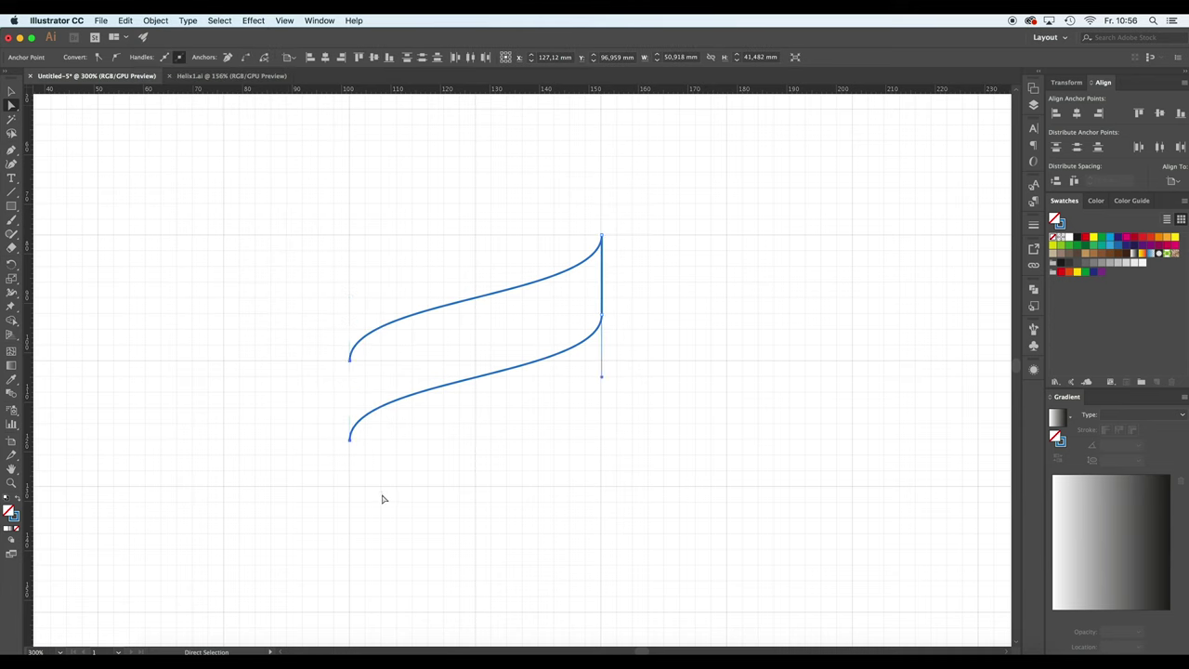
pyautogui.press('super+j')
pyautogui.click(11, 92)
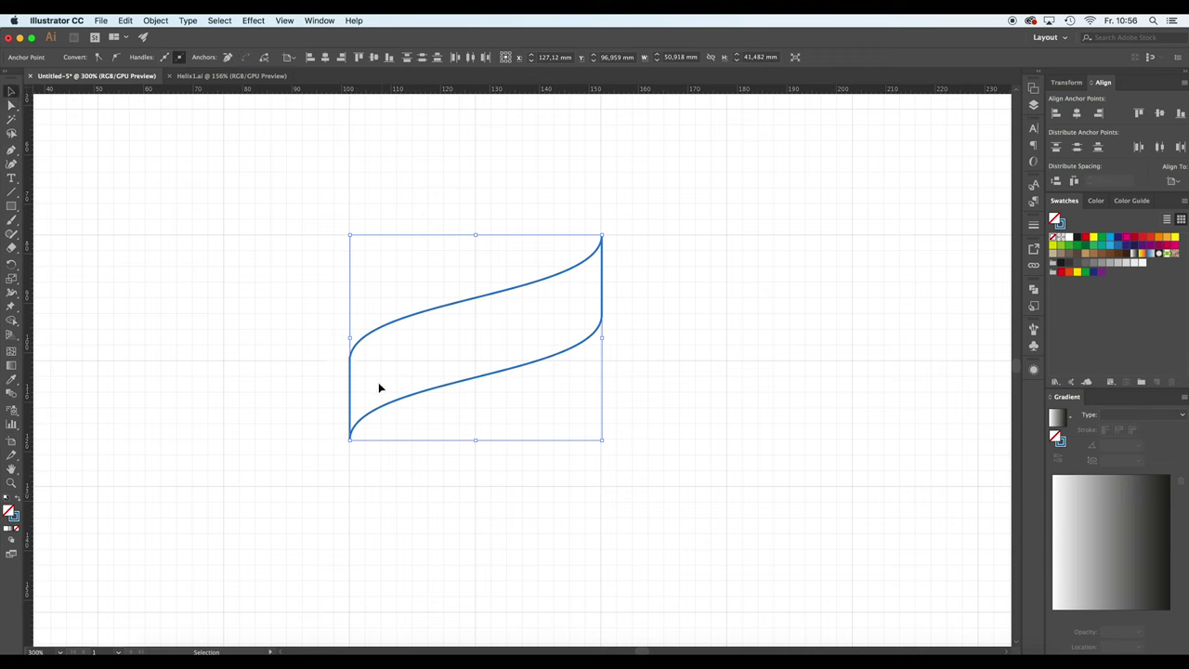
pyautogui.click(716, 385)
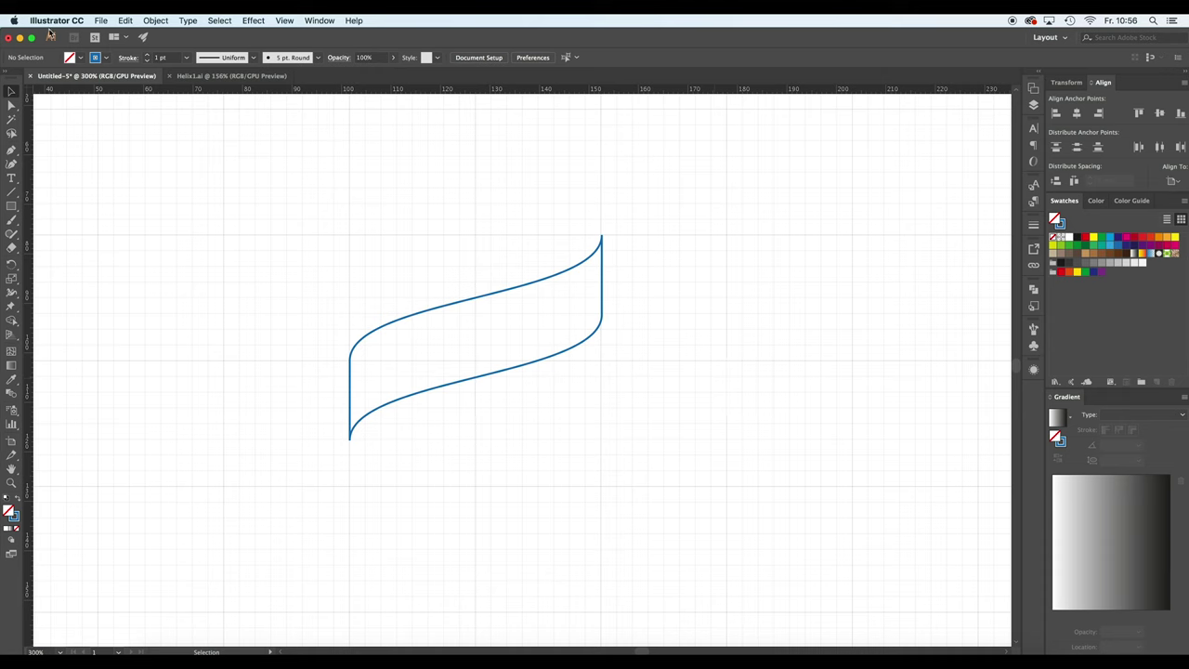
# Give the ribbon segment a blue fill and no stroke.
pyautogui.click(105, 58)
pyautogui.click(5, 79)
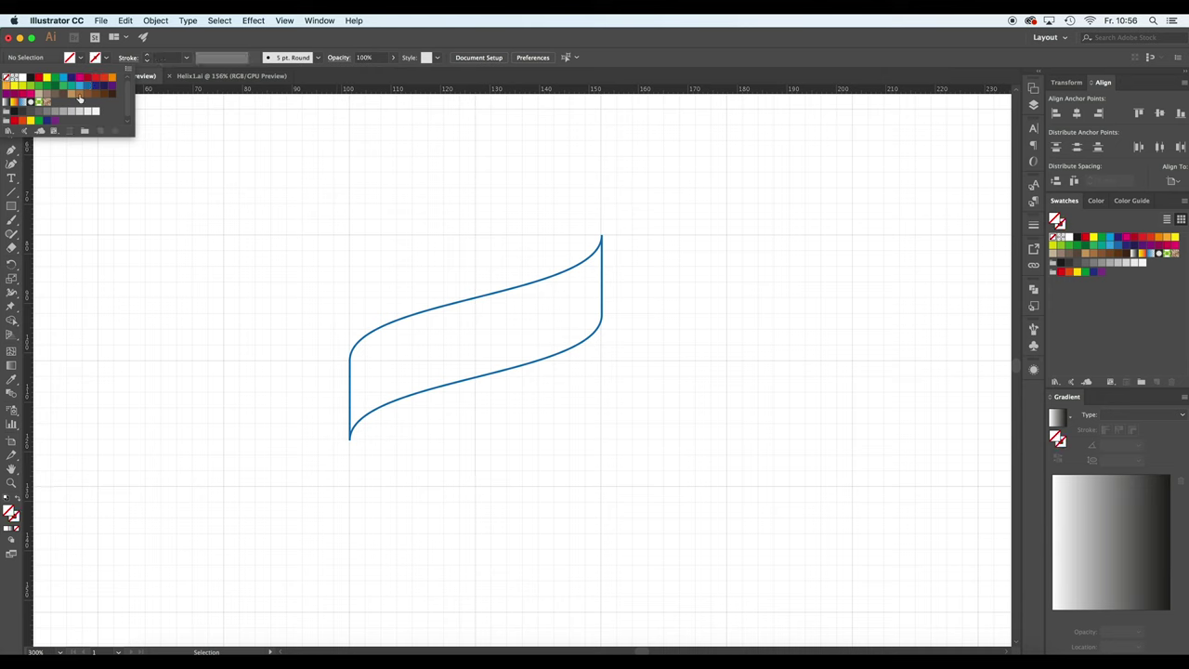
pyautogui.click(86, 85)
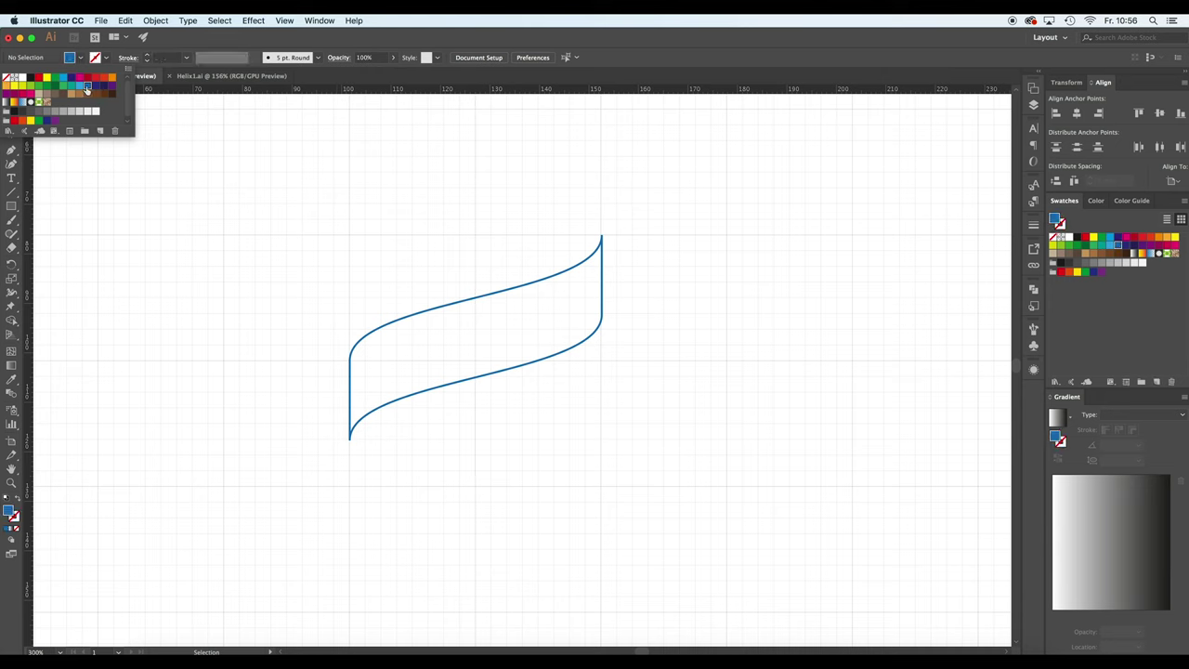
pyautogui.click(393, 325)
pyautogui.click(79, 58)
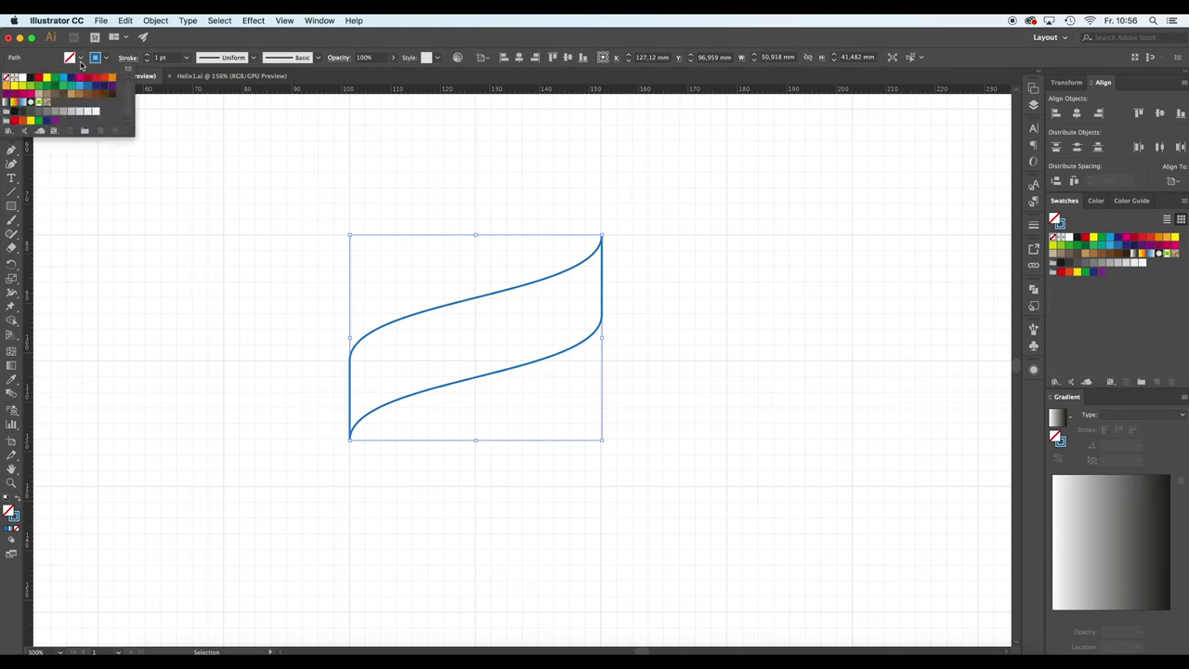
pyautogui.click(87, 86)
pyautogui.click(105, 58)
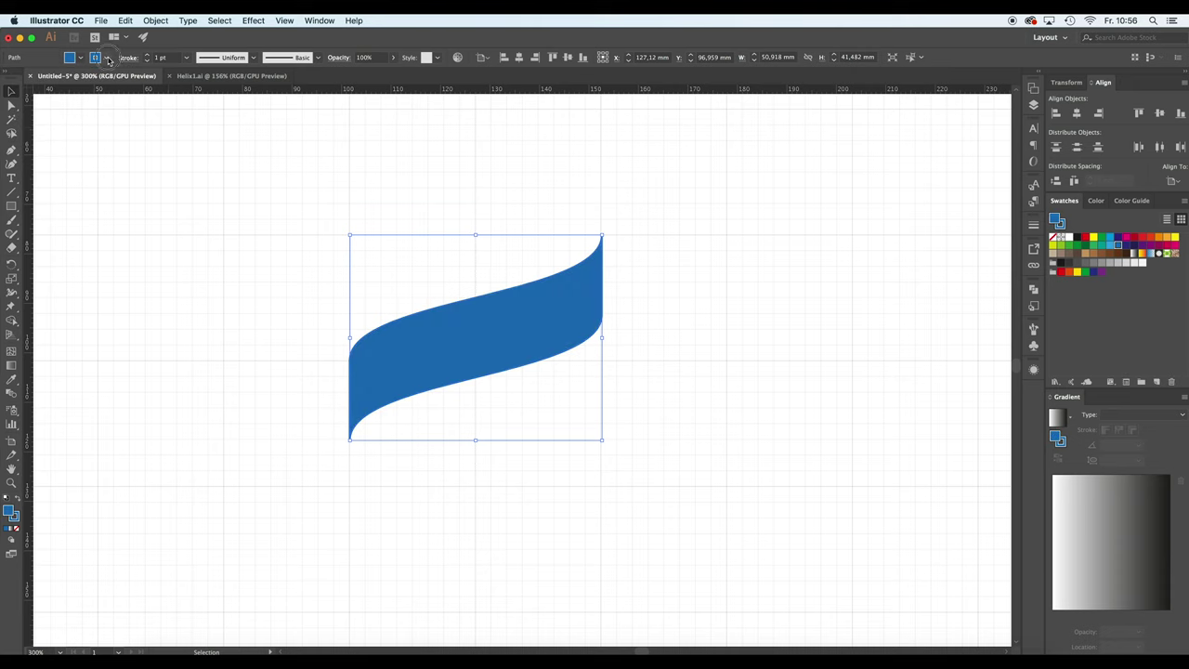
pyautogui.click(105, 58)
pyautogui.click(7, 80)
pyautogui.click(122, 292)
pyautogui.click(126, 294)
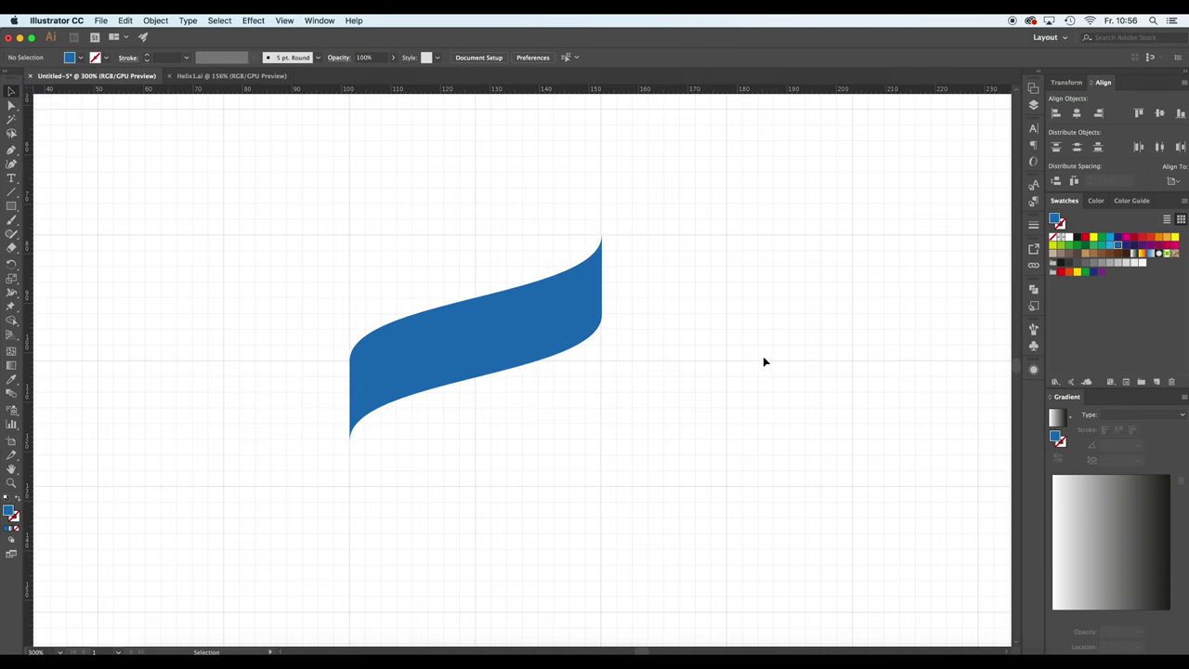
# Zoom out to 150% and Alt-drag a copy of the blue ribbon straight down.
pyautogui.press('z')
pyautogui.keyDown('alt'); pyautogui.click(551, 361); pyautogui.keyUp('alt')
pyautogui.scroll(-3, 563, 343)
pyautogui.hscroll(-2, 563, 343)
pyautogui.press('v')
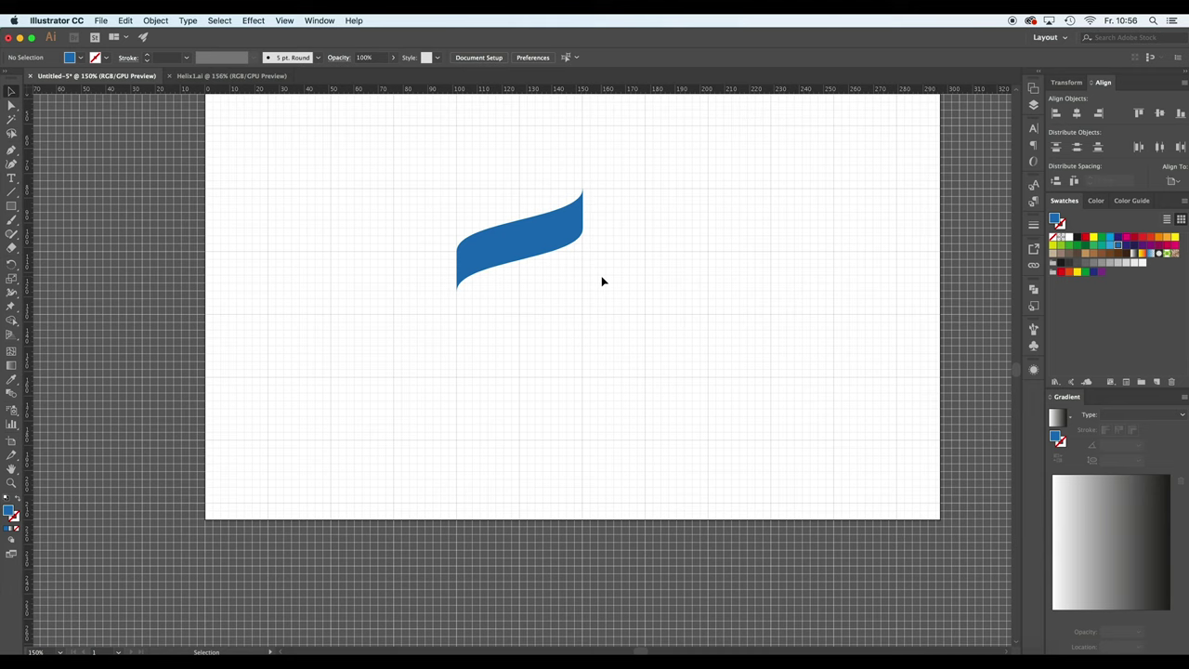
pyautogui.moveTo(540, 250); pyautogui.dragTo(541, 321)
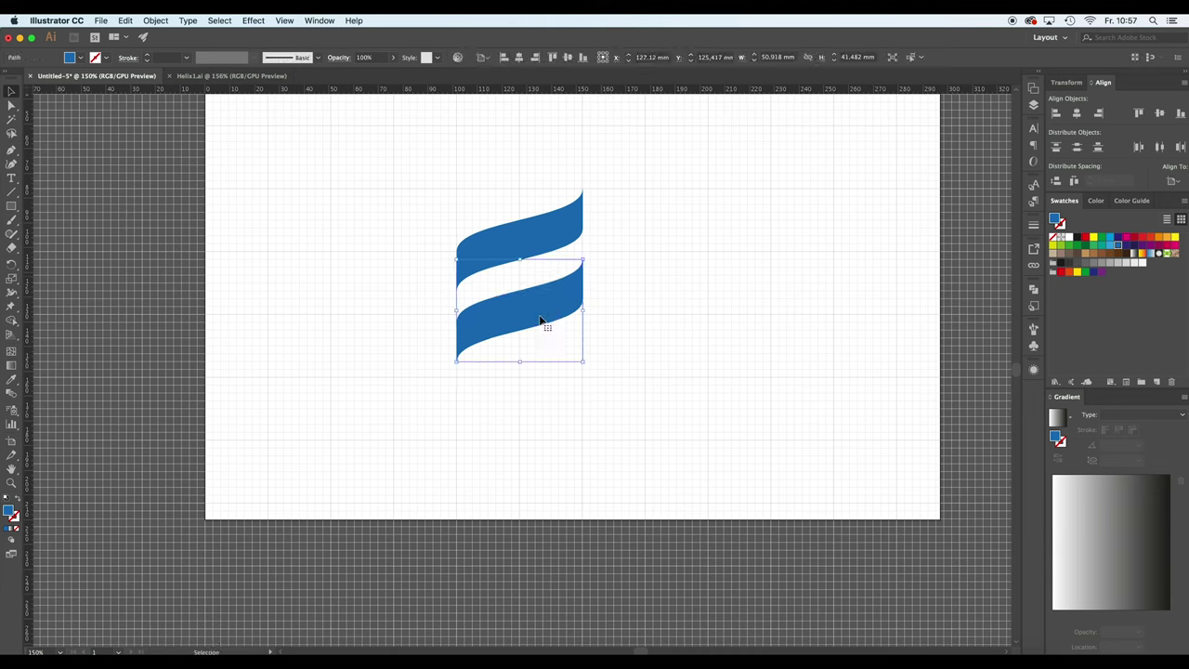
pyautogui.click(285, 20)
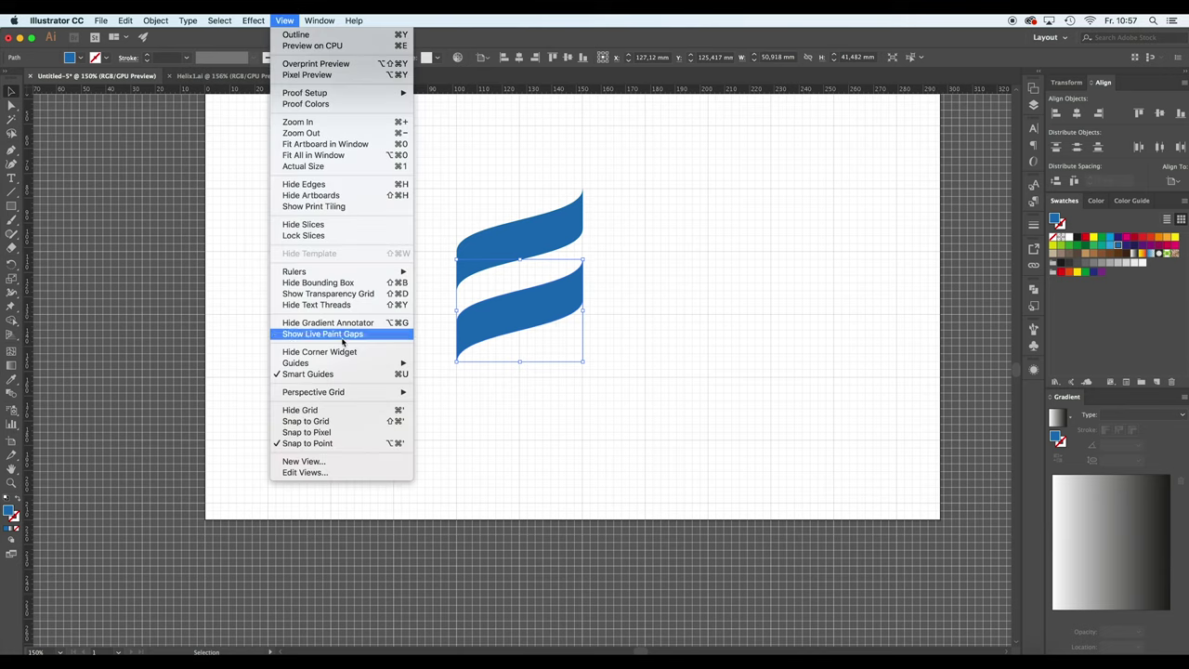
# Hide the grid and fill the lower ribbon copy with a dark navy swatch.
pyautogui.click(329, 411)
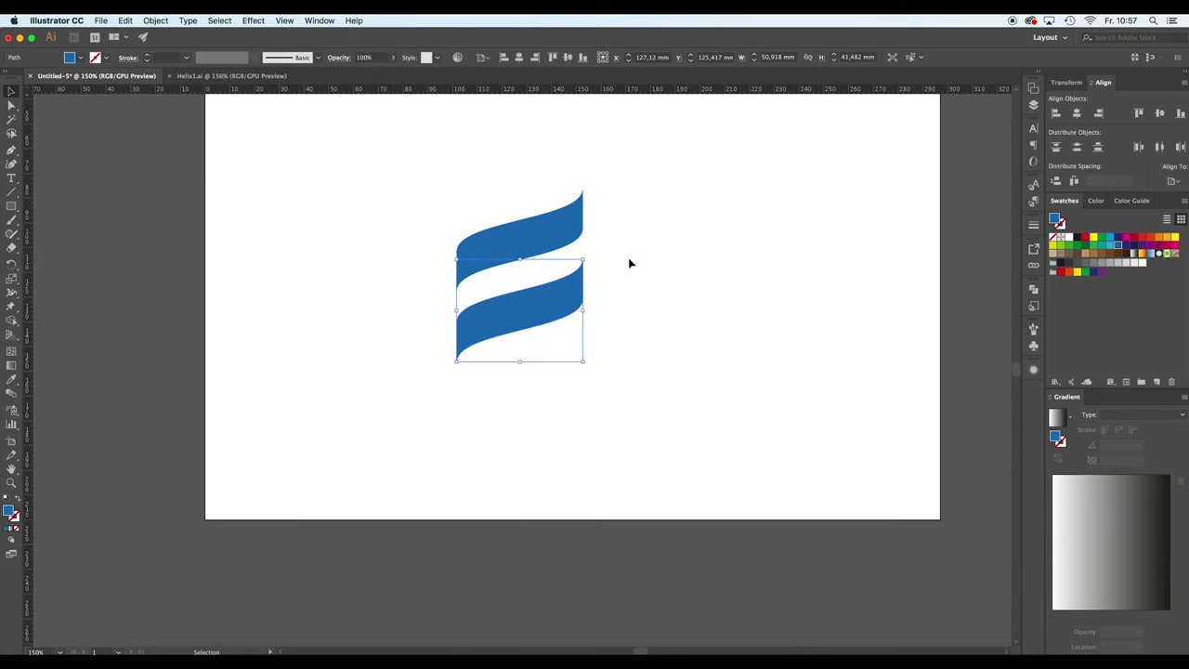
pyautogui.moveTo(628, 264); pyautogui.dragTo(624, 335)
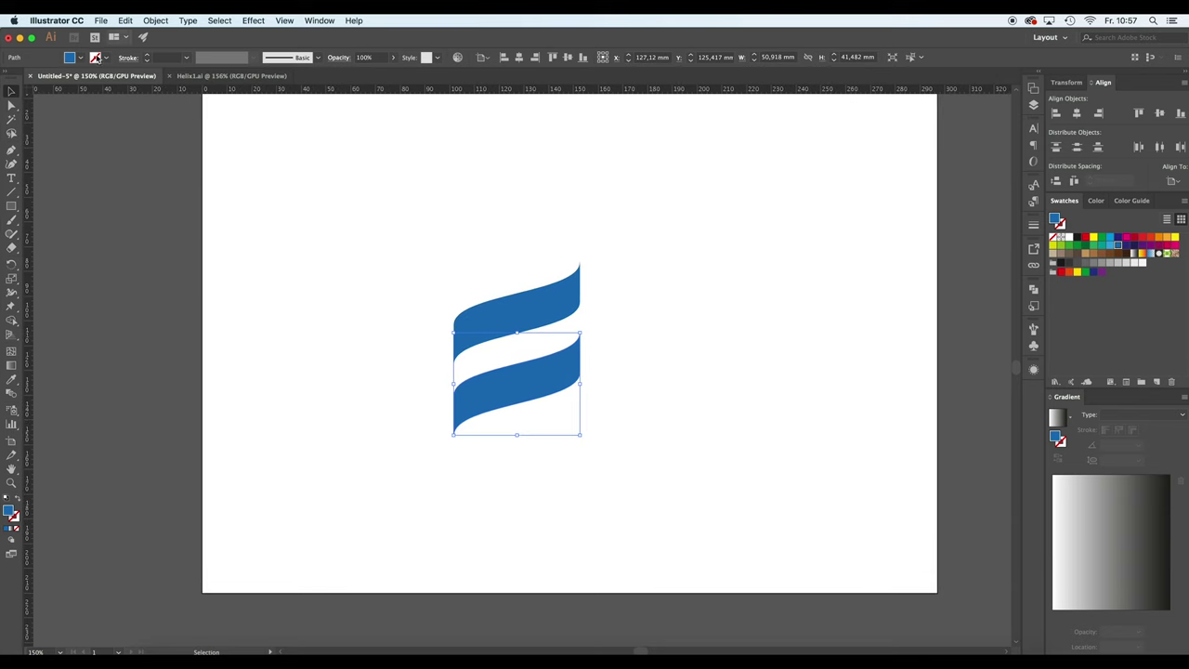
pyautogui.click(81, 58)
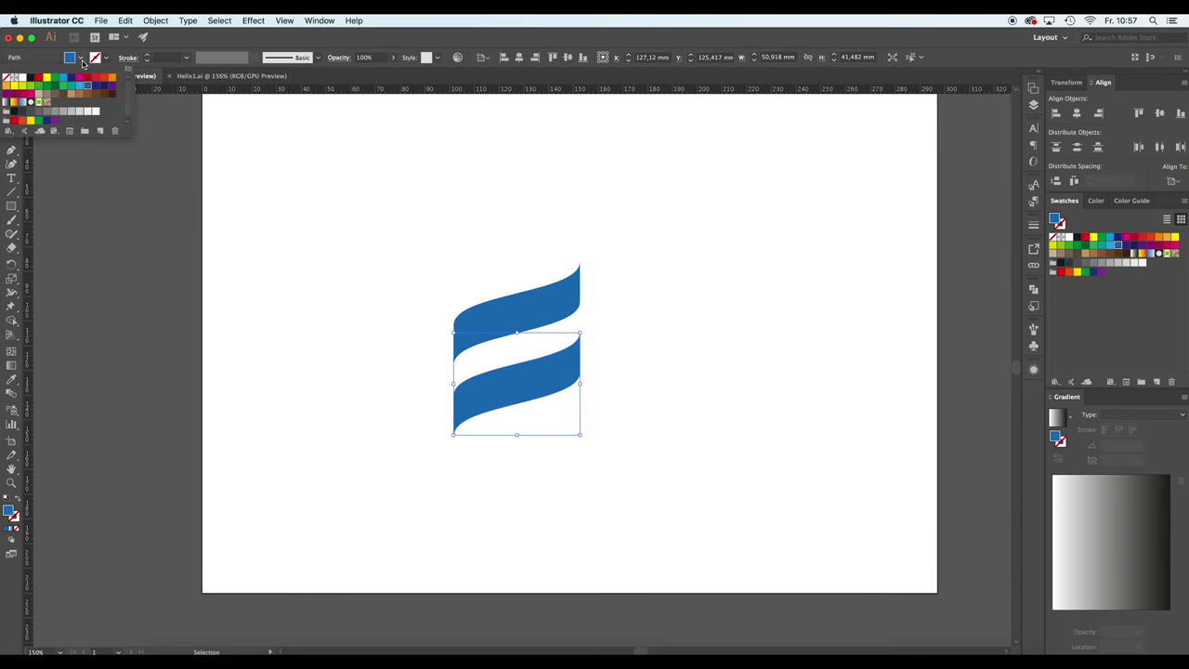
pyautogui.click(46, 123)
pyautogui.click(692, 379)
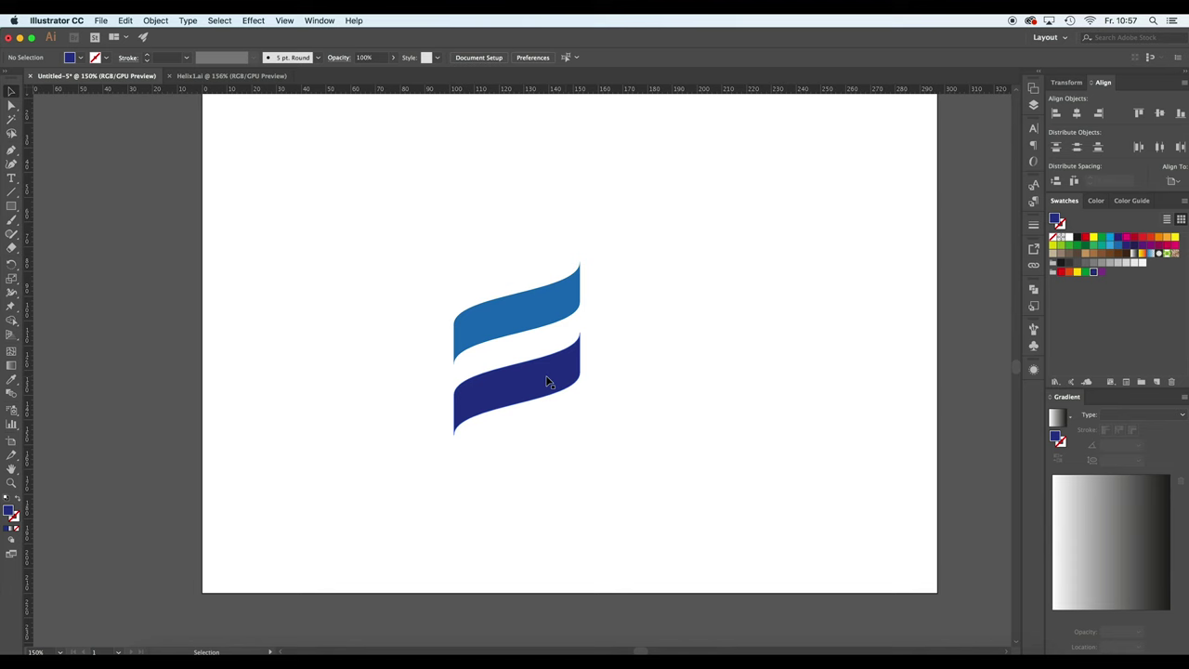
pyautogui.click(535, 382)
# Reflect the navy piece across the vertical axis and move it up under the blue piece.
pyautogui.rightClick(528, 381)
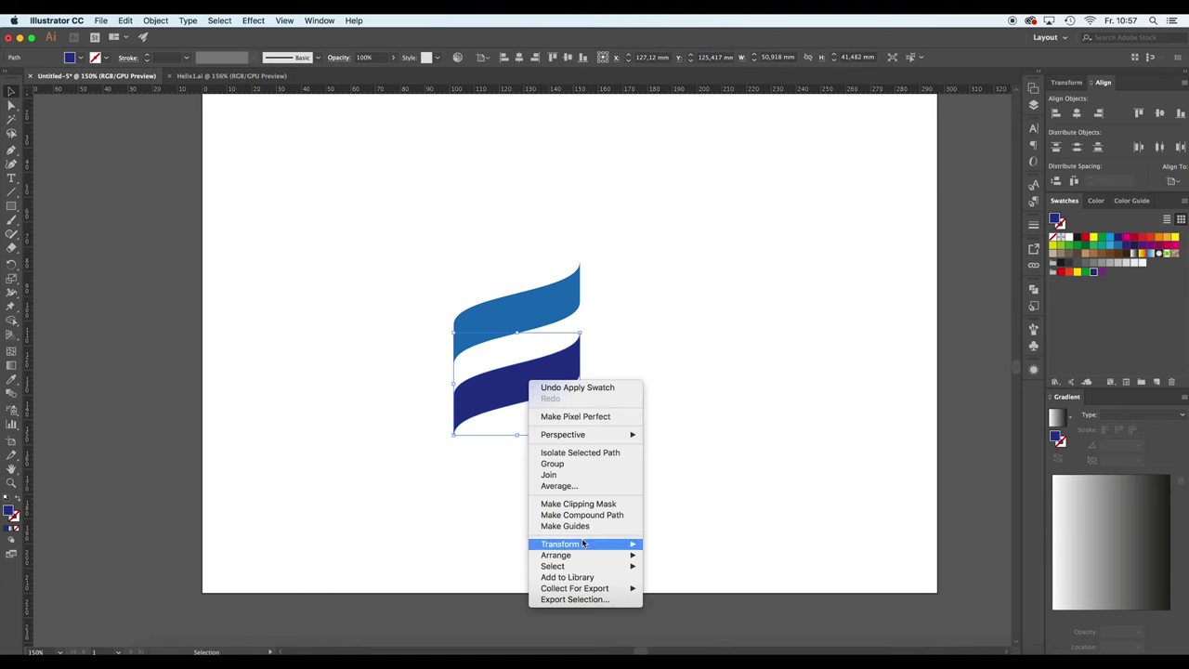
pyautogui.moveTo(579, 548)
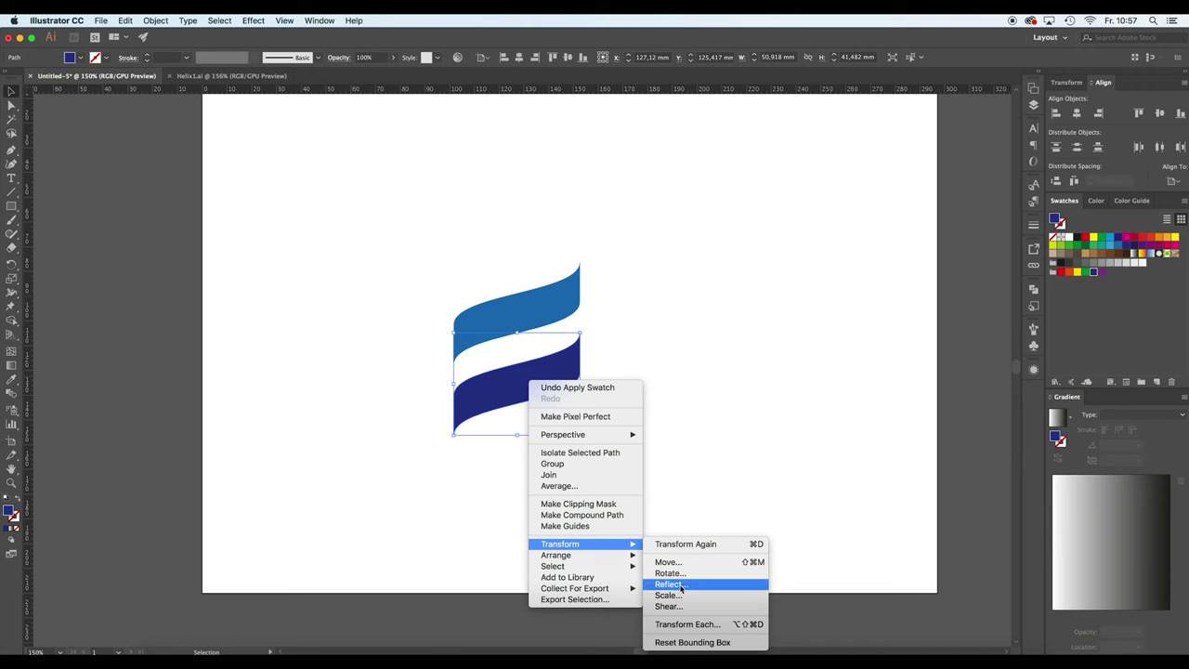
pyautogui.click(467, 398)
pyautogui.rightClick(488, 387)
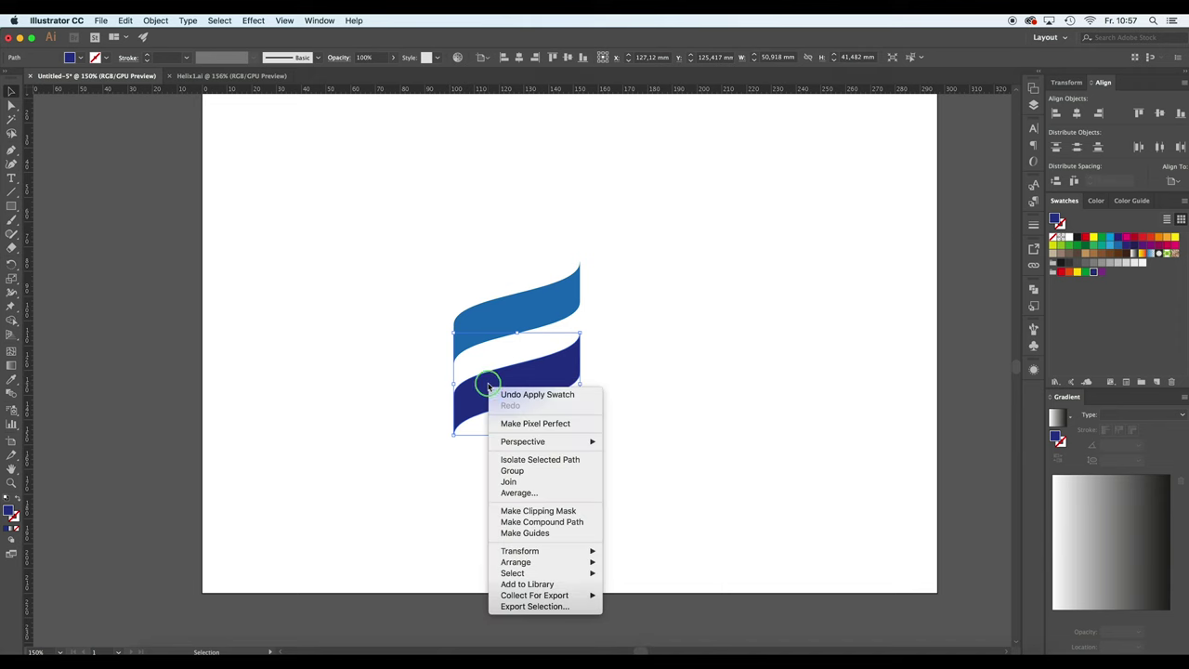
pyautogui.moveTo(521, 551)
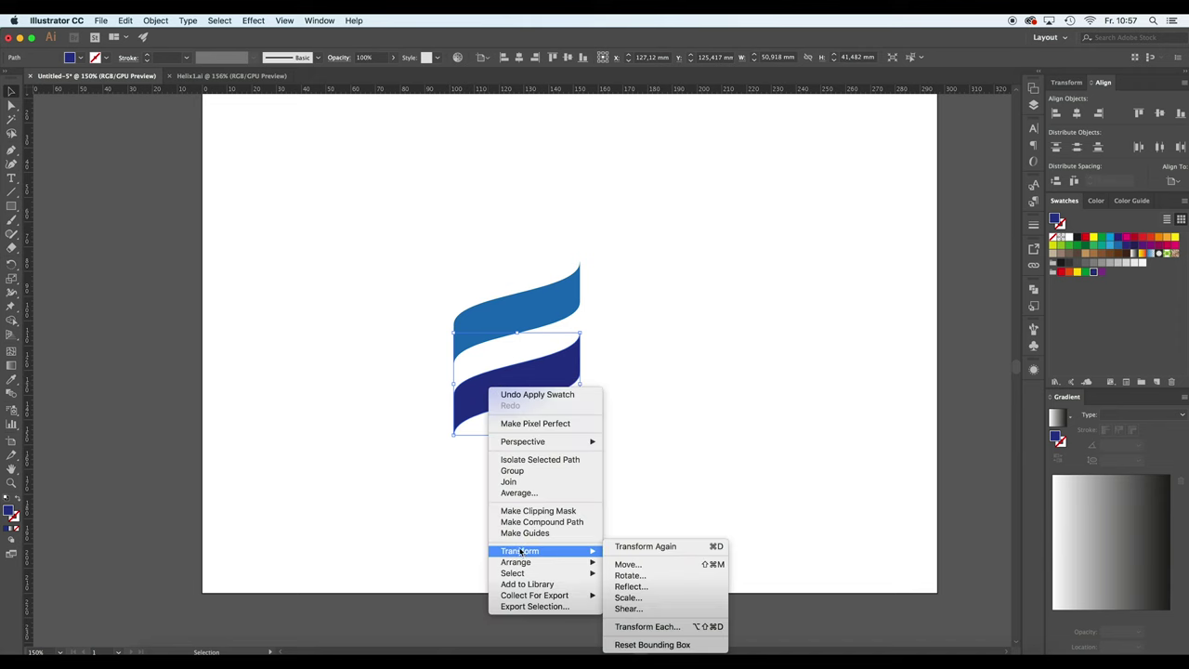
pyautogui.click(648, 588)
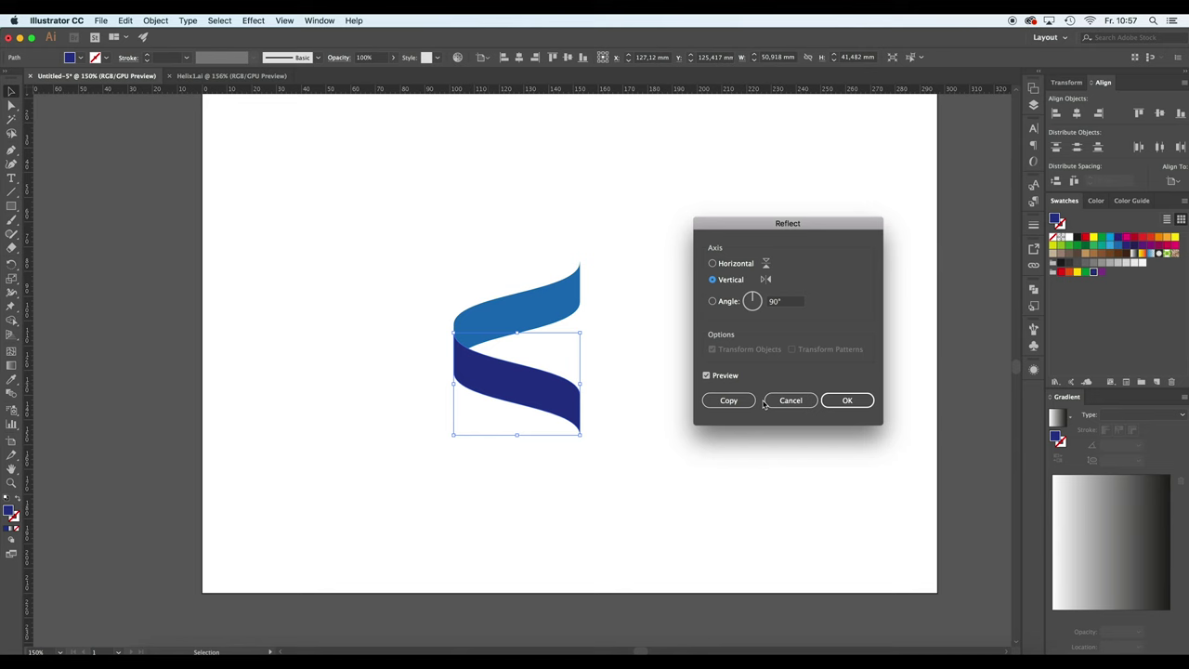
pyautogui.click(846, 401)
pyautogui.moveTo(534, 383)
pyautogui.mouseDown()
pyautogui.moveTo(505, 385)
pyautogui.moveTo(526, 377)
pyautogui.mouseUp()
pyautogui.click(641, 355)
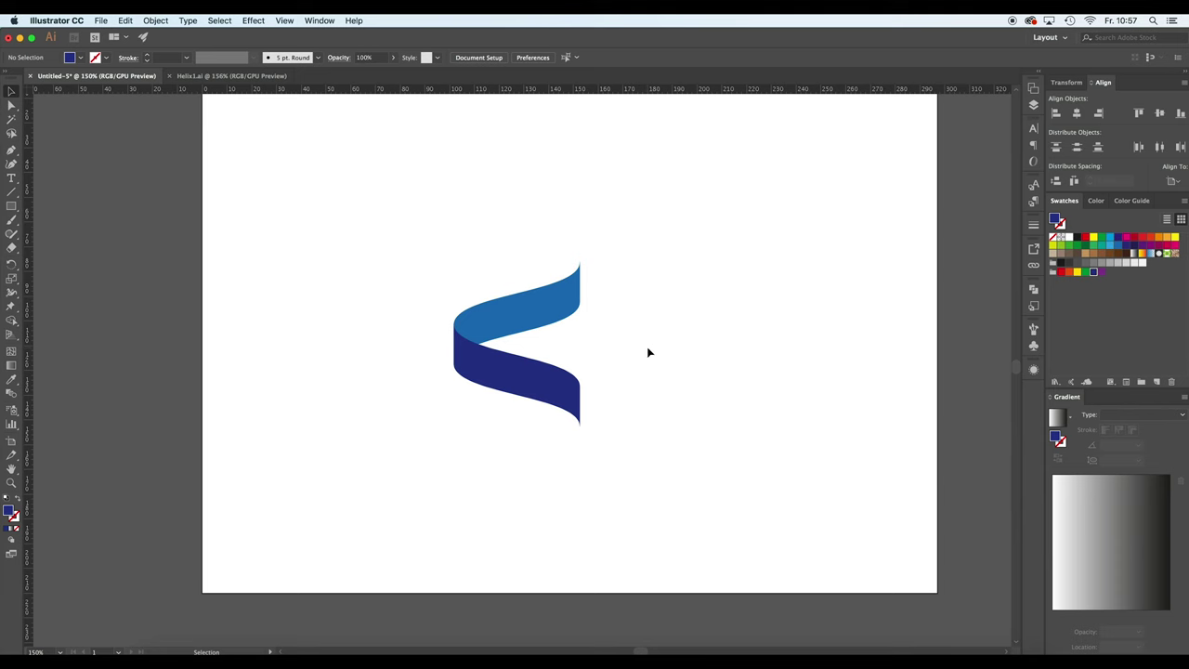
# Duplicate the blue-and-navy twist downward into three stacked twists, then zoom back in.
pyautogui.press('super+minus')
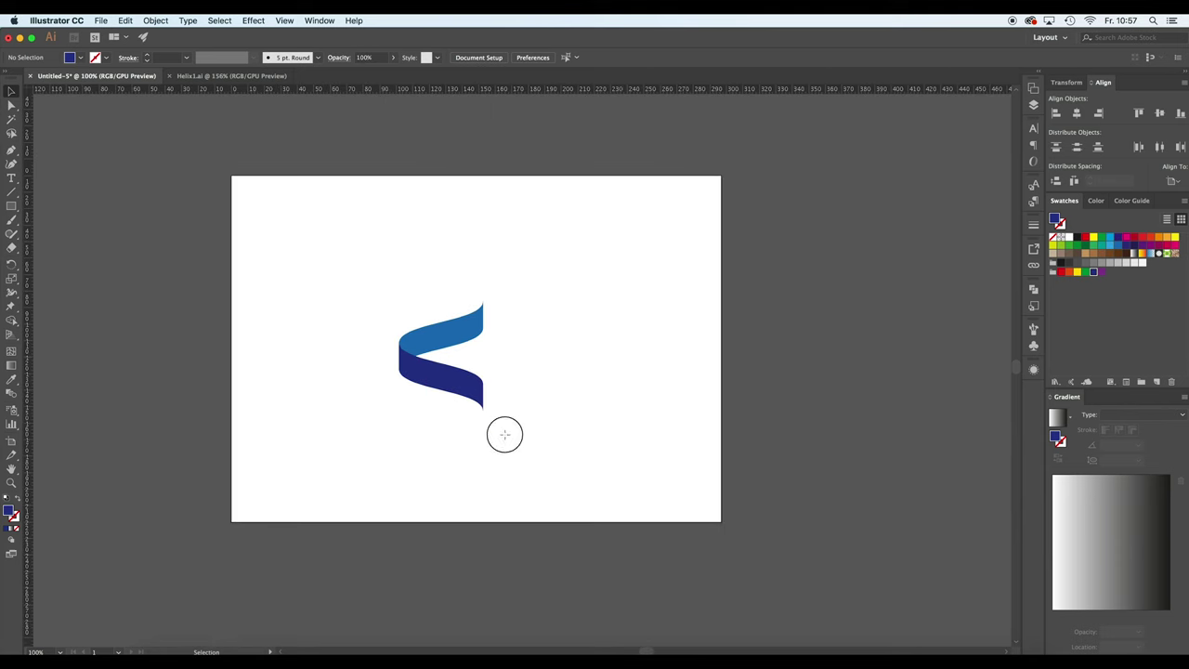
pyautogui.moveTo(504, 433); pyautogui.dragTo(454, 405)
pyautogui.click(652, 413)
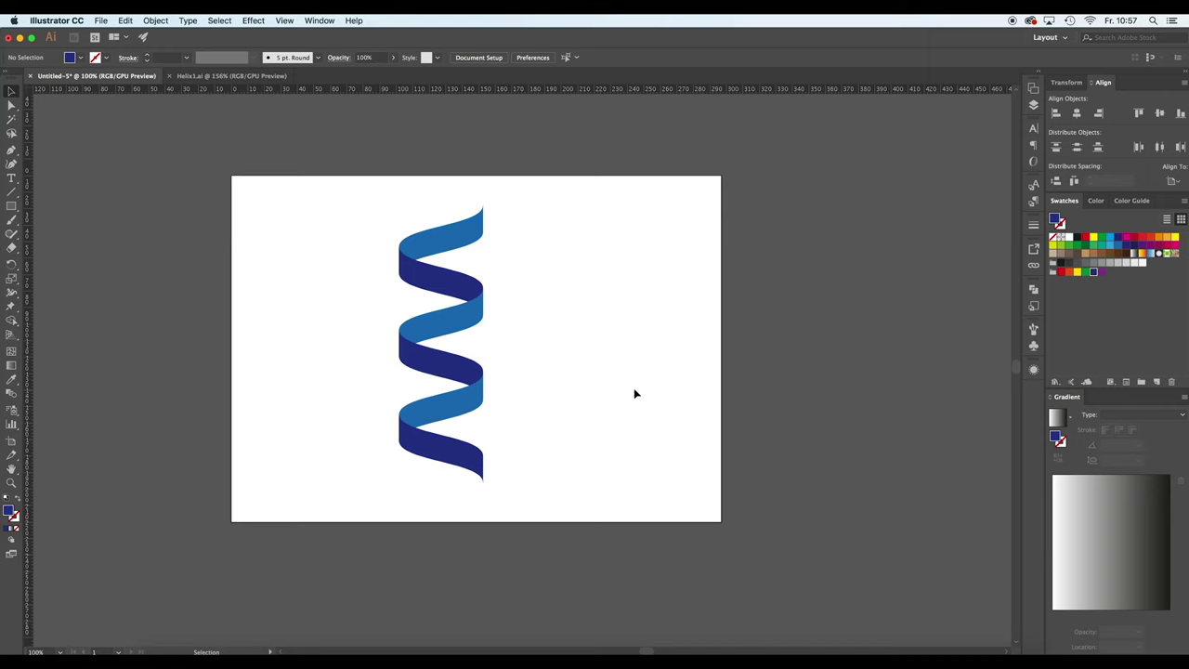
pyautogui.hscroll(-2, 599, 386)
pyautogui.press('super+equal')
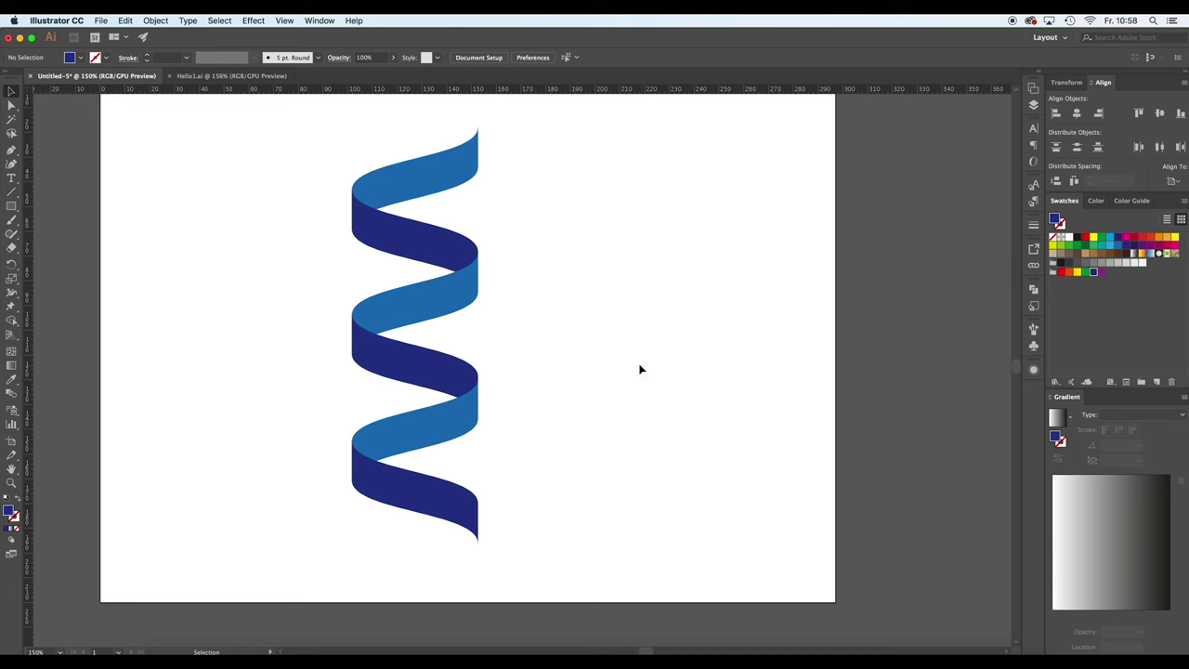
# Select the three light-blue ribbon pieces and Arrange > Bring to Front.
pyautogui.click(410, 189)
pyautogui.keyDown('shift'); pyautogui.click(417, 291); pyautogui.keyUp('shift')
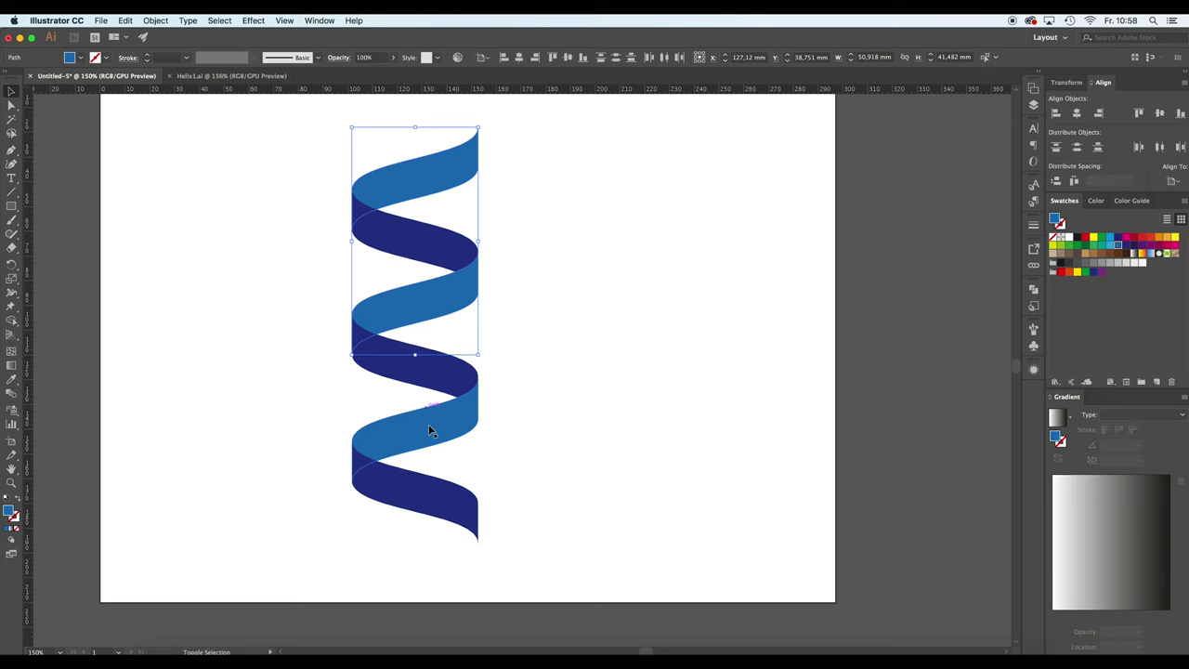
pyautogui.keyDown('shift'); pyautogui.click(429, 436); pyautogui.keyUp('shift')
pyautogui.rightClick(430, 435)
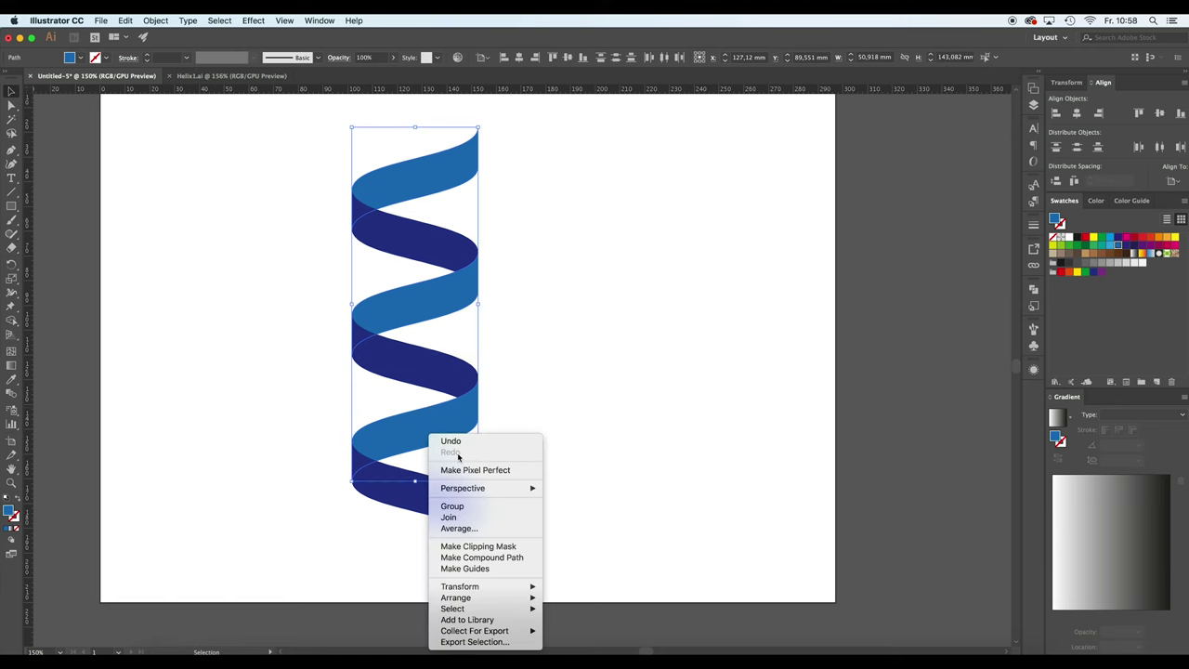
pyautogui.moveTo(489, 586)
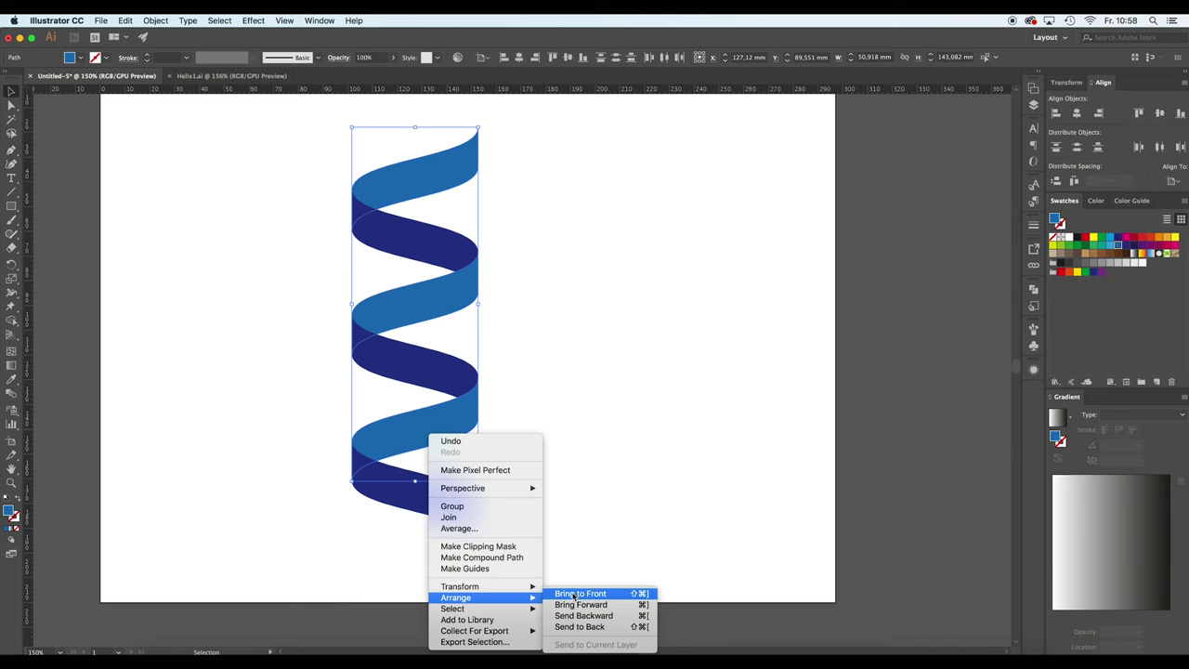
pyautogui.click(576, 594)
pyautogui.click(633, 429)
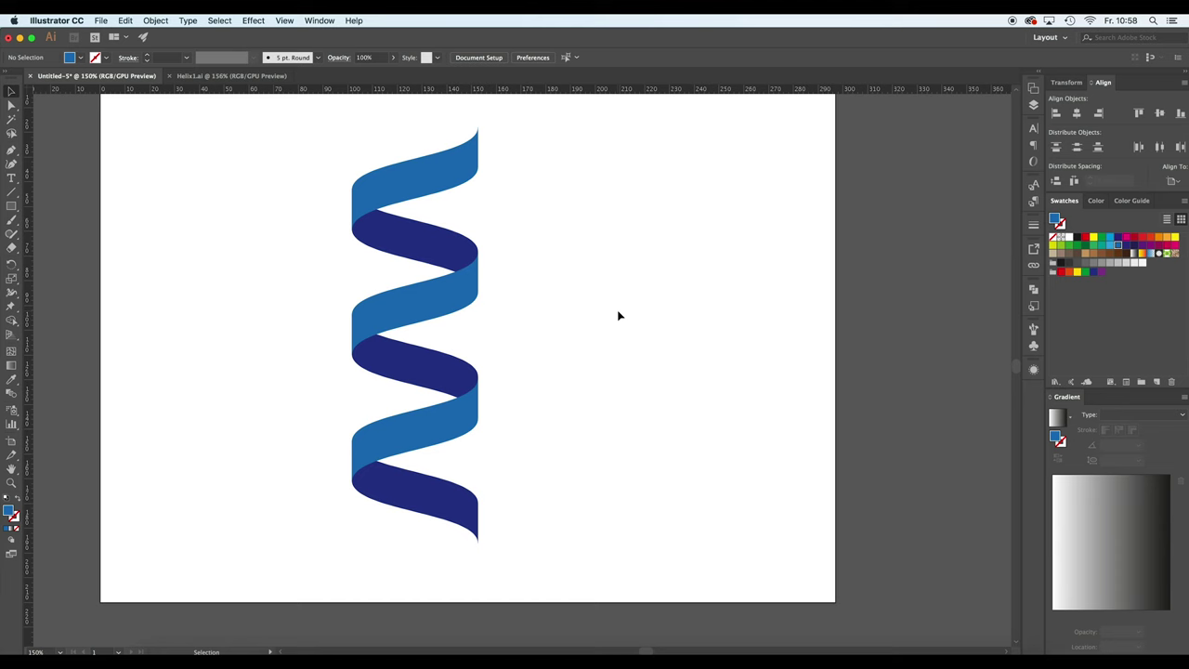
# Fill the light-blue front ribbons with a navy-to-blue linear gradient.
pyautogui.click(413, 198)
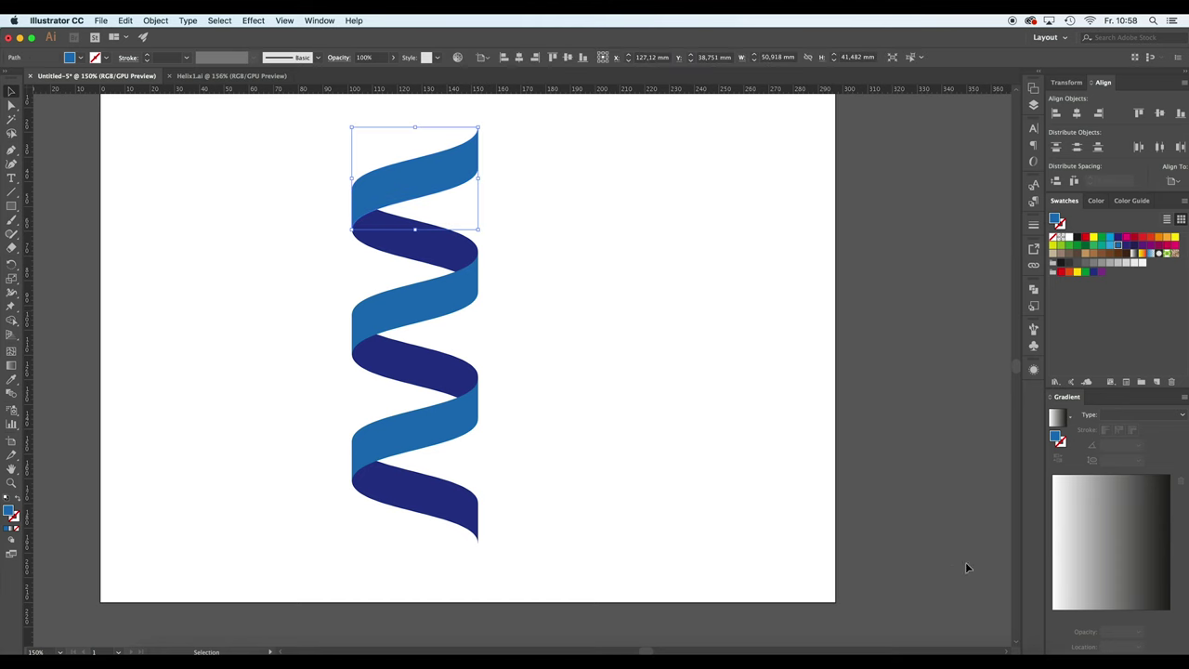
pyautogui.keyDown('shift'); pyautogui.click(375, 283); pyautogui.keyUp('shift')
pyautogui.keyDown('shift'); pyautogui.click(418, 446); pyautogui.keyUp('shift')
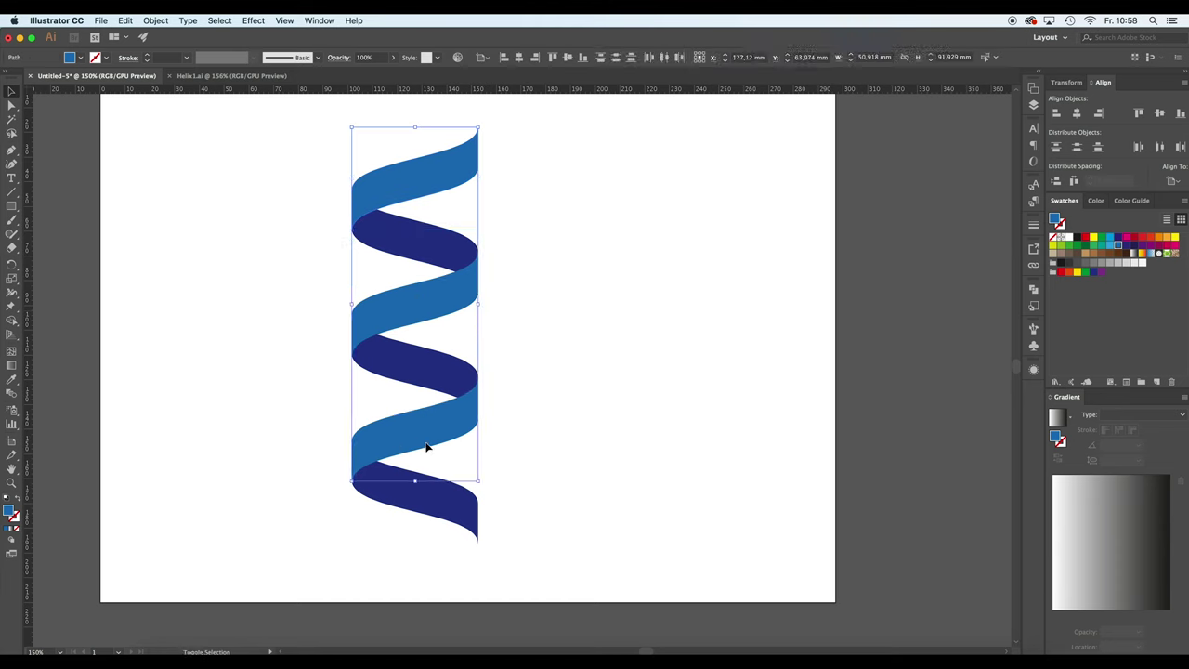
pyautogui.click(1078, 552)
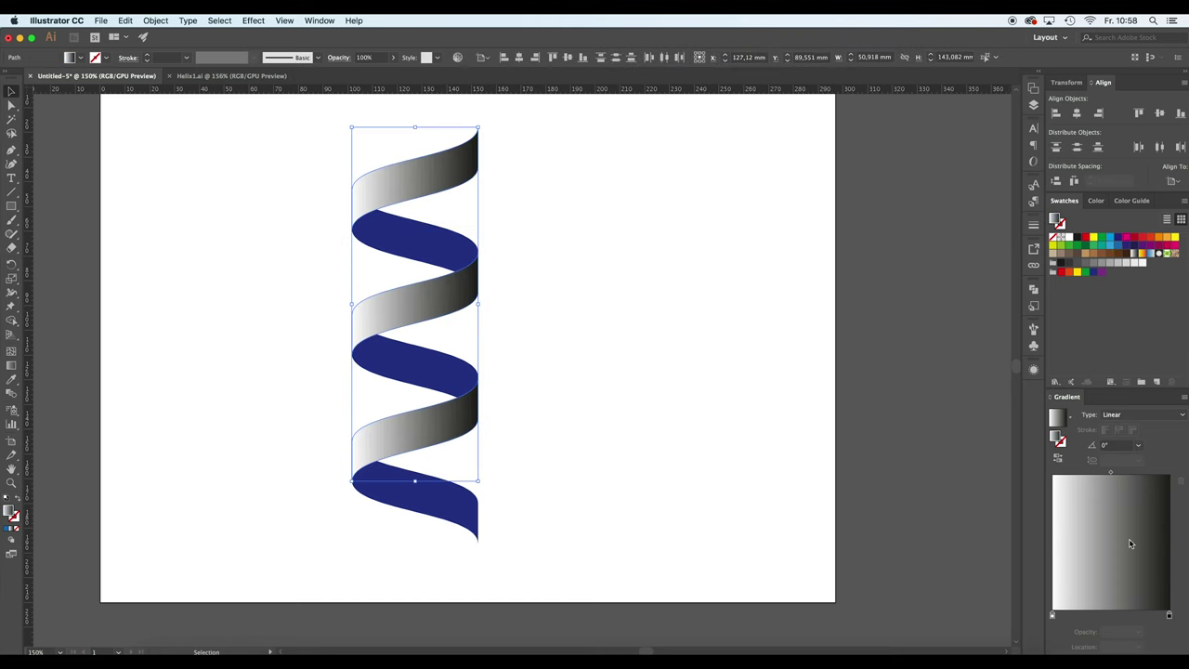
pyautogui.doubleClick(1169, 617)
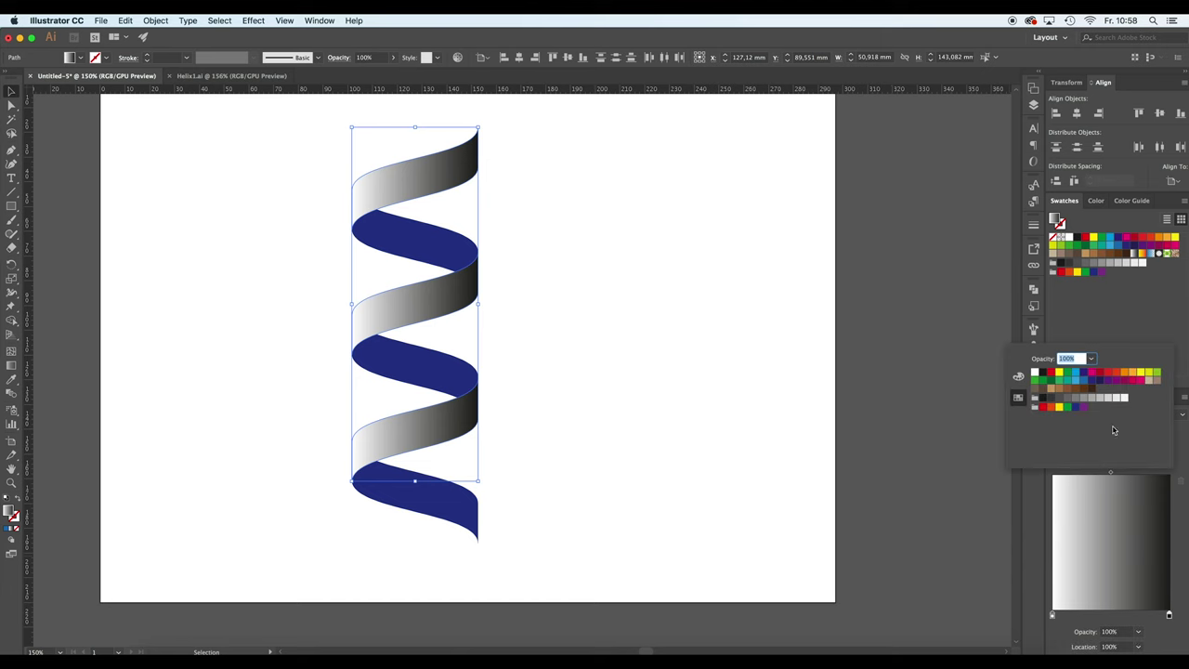
pyautogui.click(1084, 381)
pyautogui.doubleClick(1053, 615)
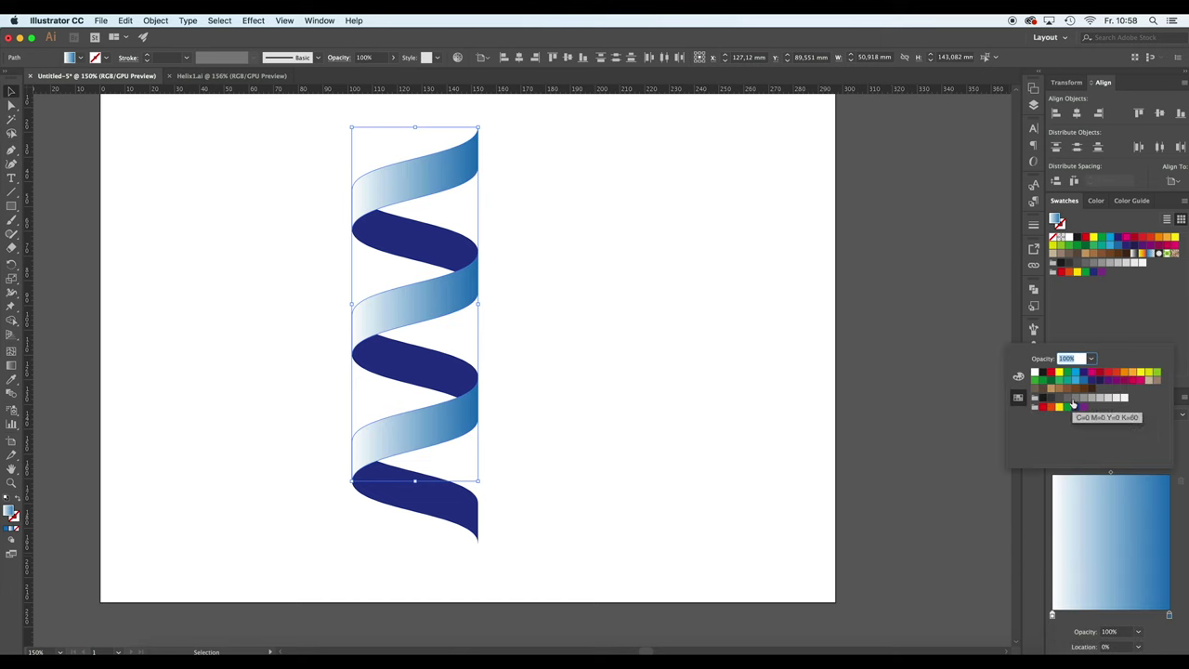
pyautogui.click(1089, 388)
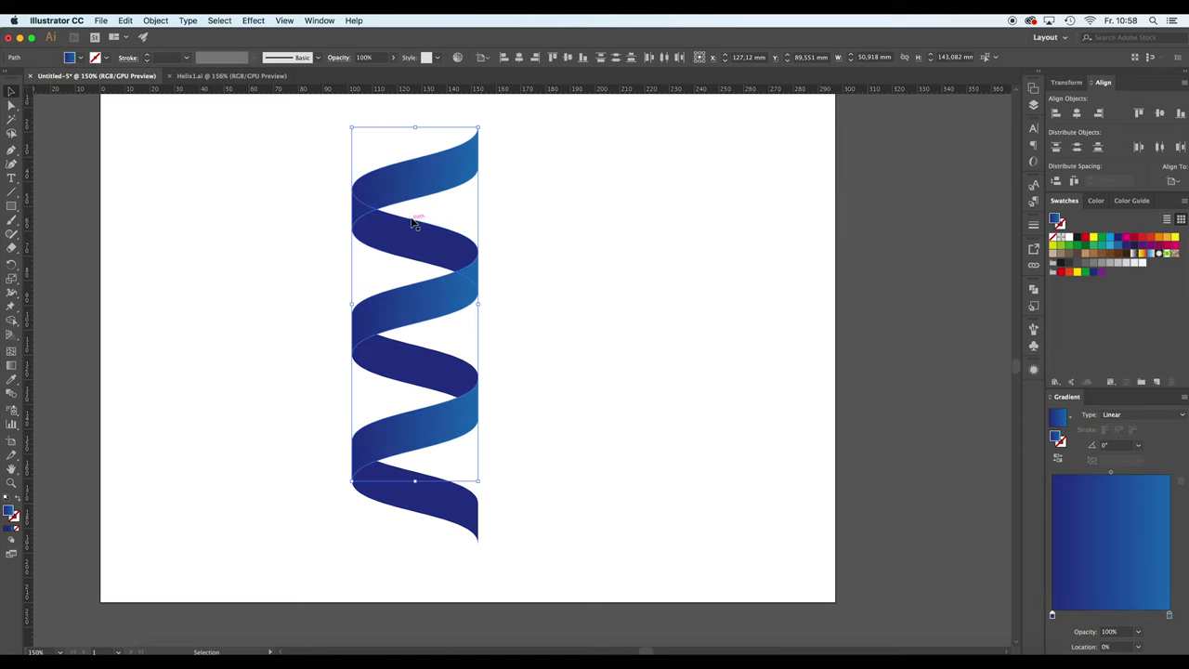
# Fill the navy back ribbons with a black-to-dark-blue linear gradient.
pyautogui.click(412, 393)
pyautogui.keyDown('shift'); pyautogui.click(417, 454); pyautogui.keyUp('shift')
pyautogui.keyDown('shift'); pyautogui.click(416, 511); pyautogui.keyUp('shift')
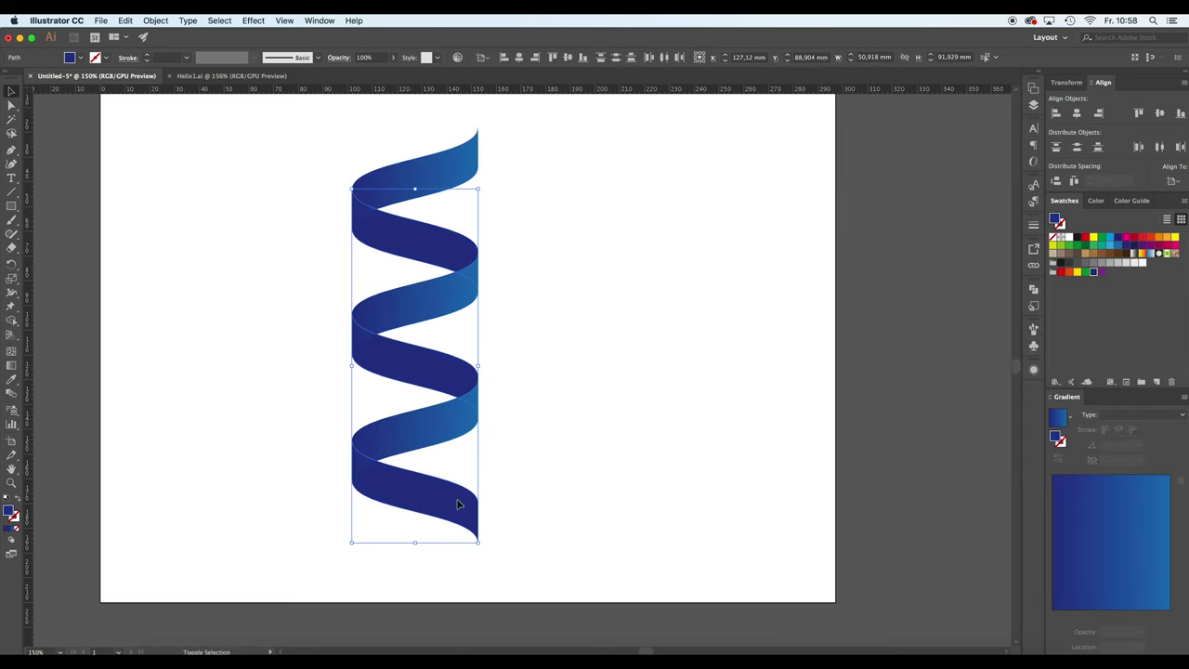
pyautogui.click(1135, 575)
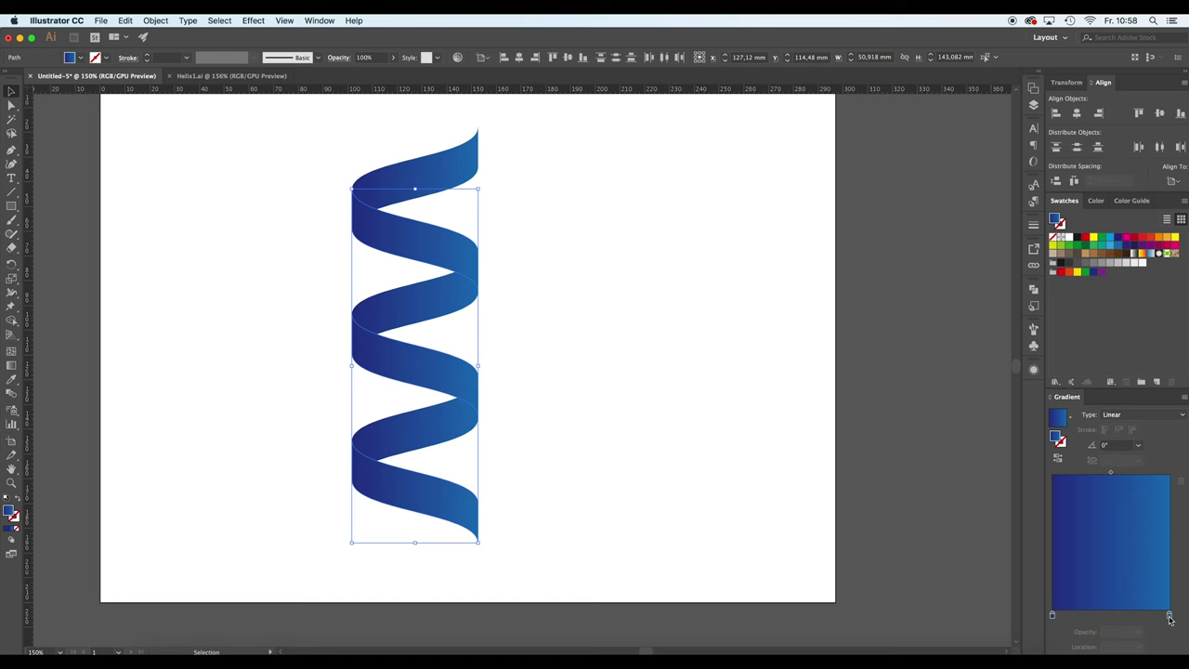
pyautogui.doubleClick(1170, 620)
pyautogui.click(1076, 406)
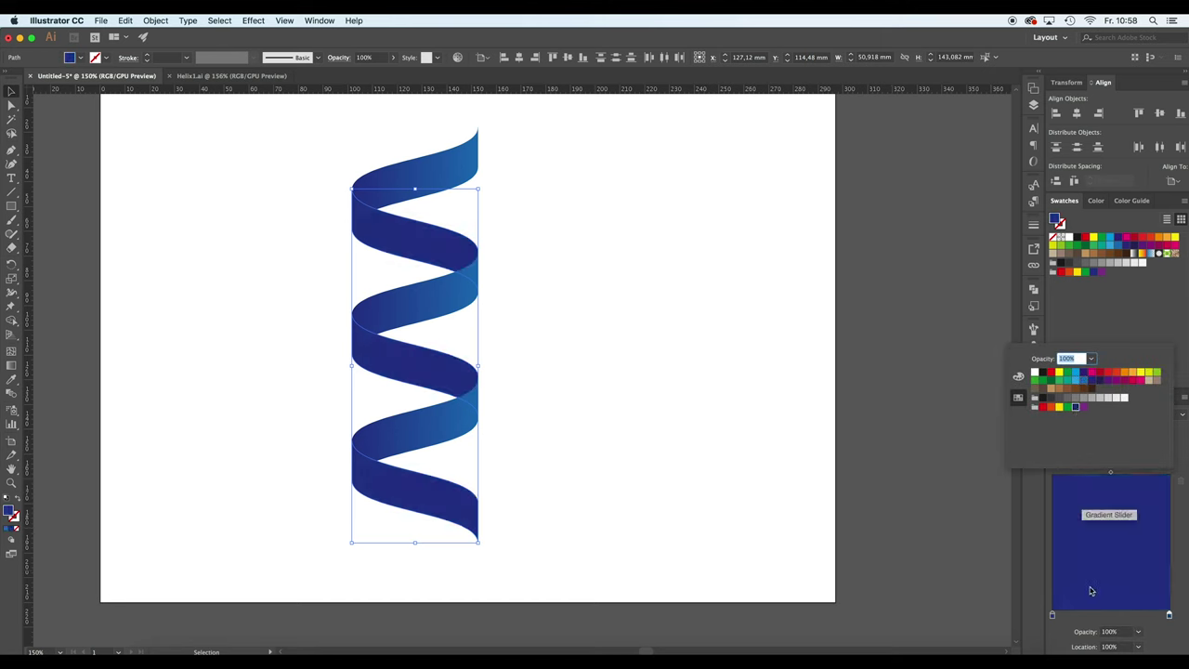
pyautogui.doubleClick(1053, 616)
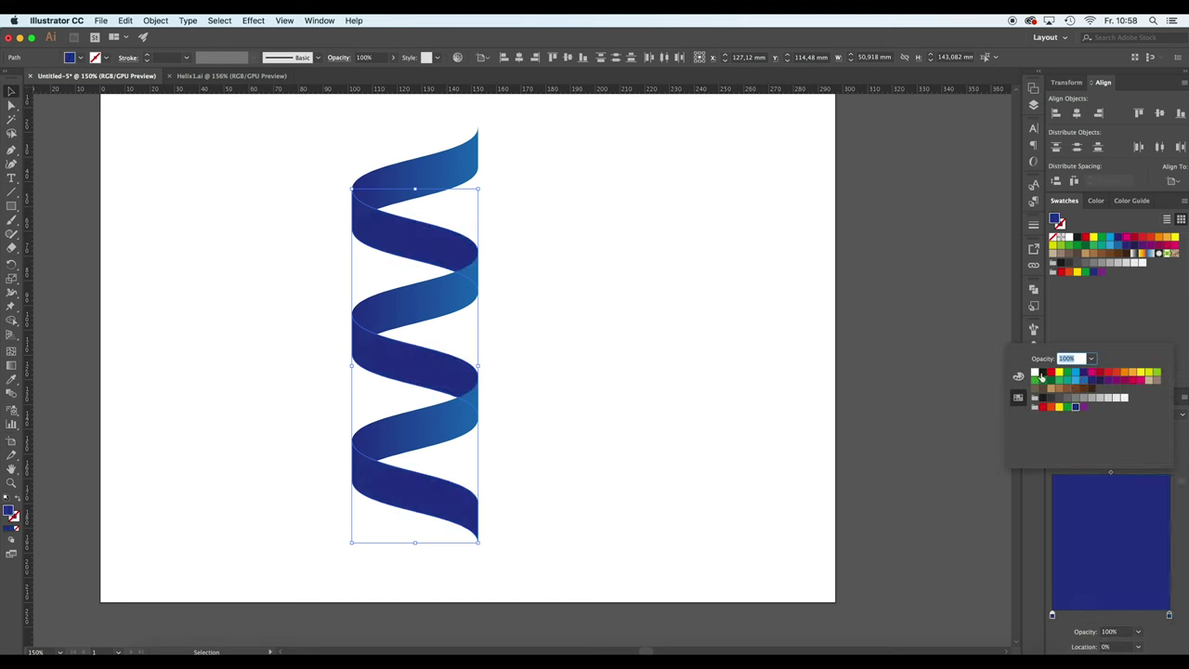
pyautogui.click(1042, 376)
pyautogui.click(566, 369)
pyautogui.click(566, 371)
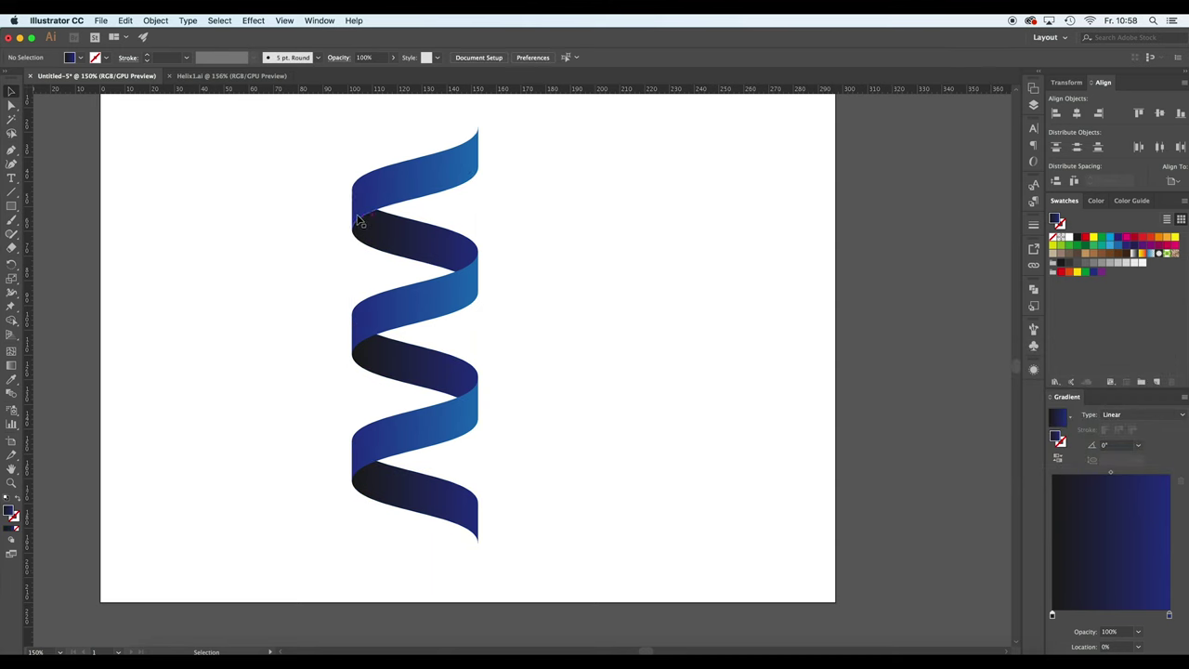
# Delete the helix's lower two twists, leaving one blue-and-navy ribbon twist at the top.
pyautogui.moveTo(320, 138); pyautogui.dragTo(534, 530)
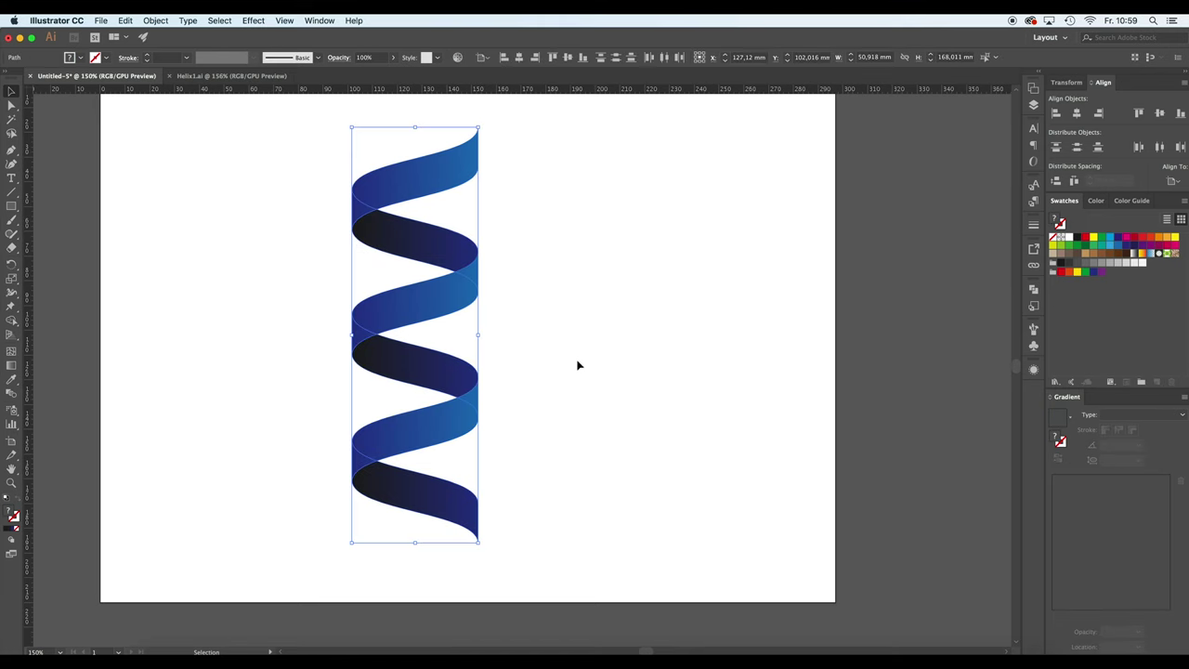
pyautogui.moveTo(576, 363); pyautogui.dragTo(622, 343)
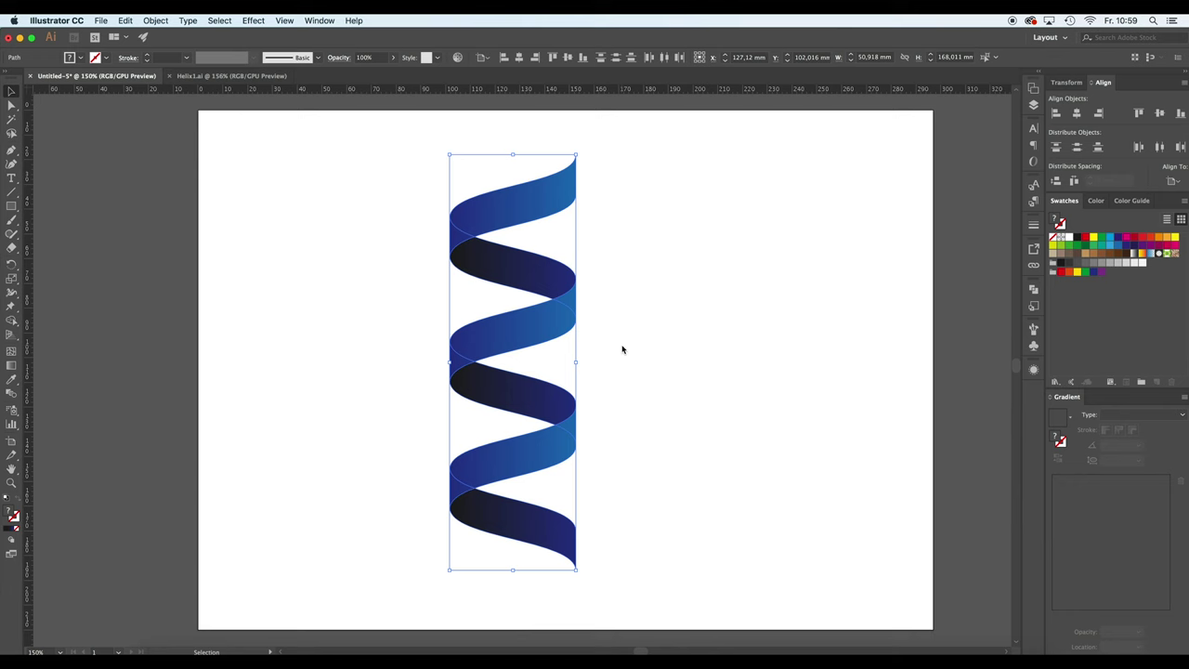
pyautogui.click(647, 345)
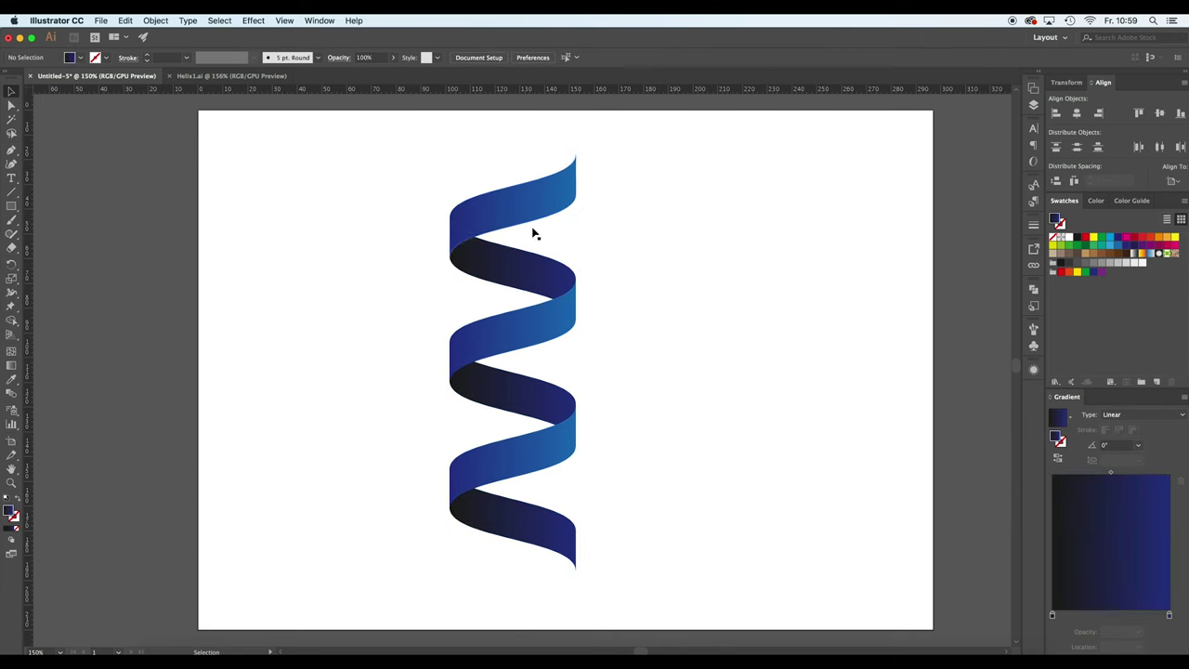
pyautogui.click(481, 312)
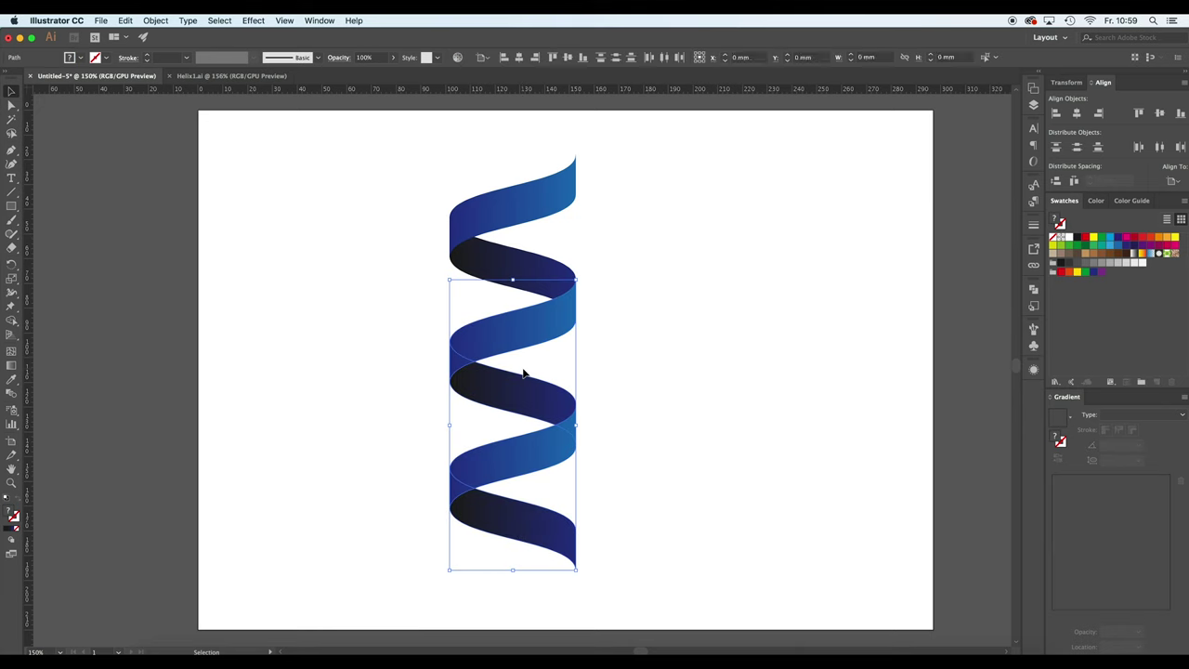
pyautogui.press('Delete')
pyautogui.press('super+equal')
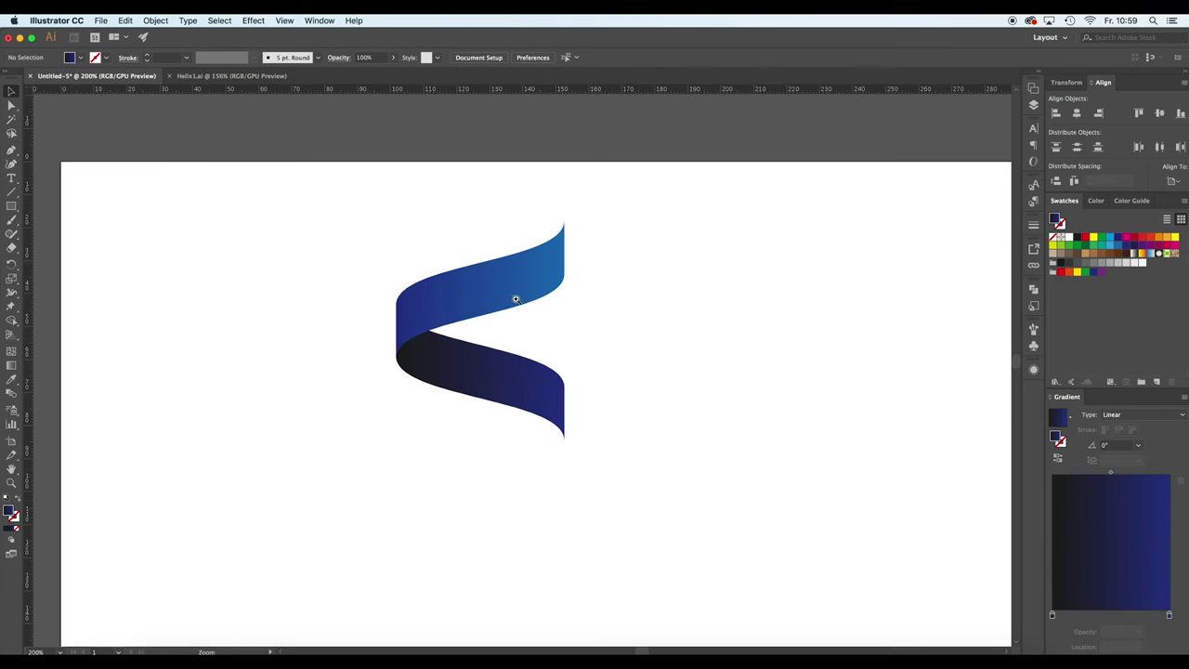
pyautogui.click(510, 302)
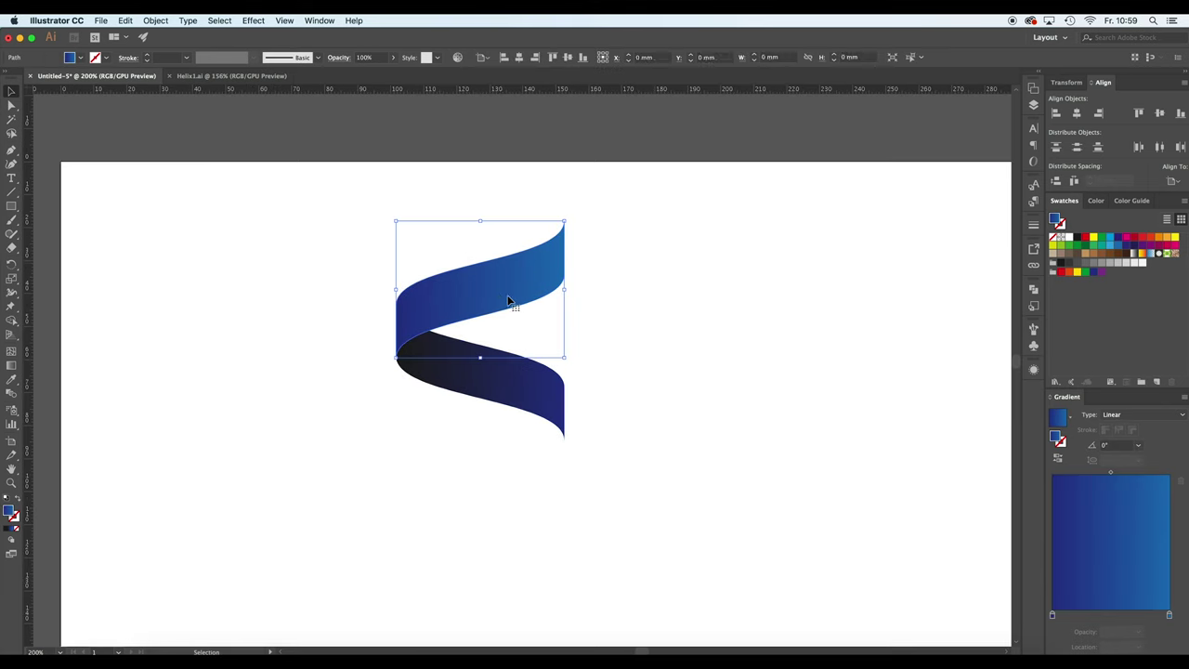
# Delete the dark back piece, then undo a trial vertical squash of the blue ribbon.
pyautogui.click(493, 382)
pyautogui.press('Delete')
pyautogui.click(499, 272)
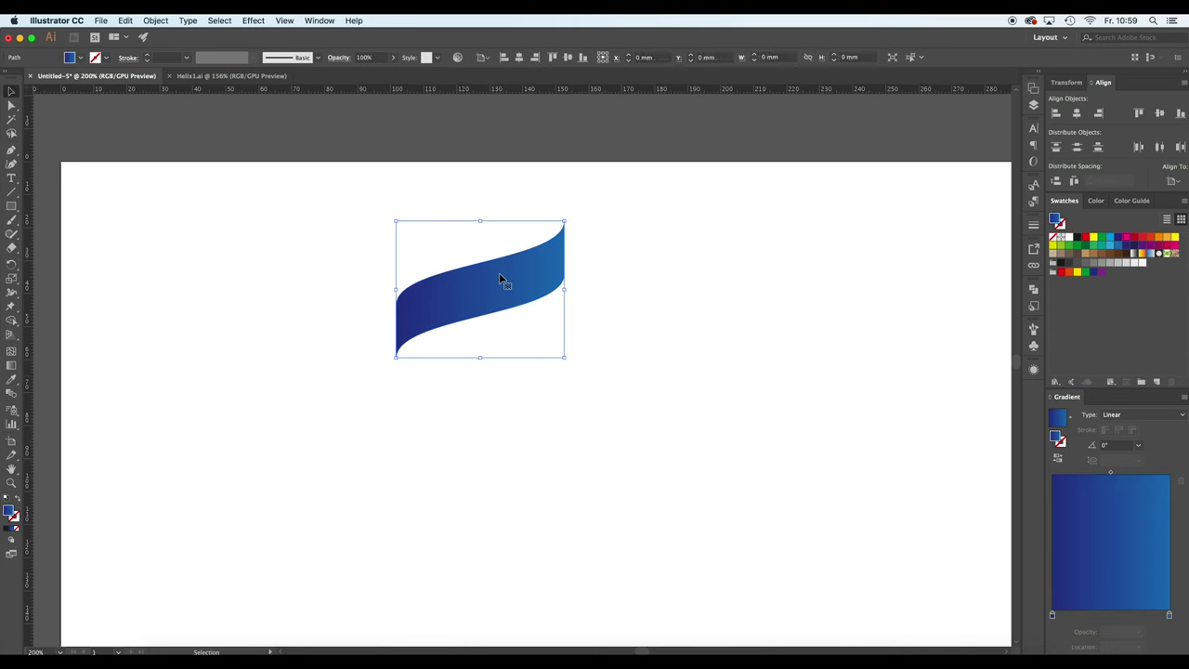
pyautogui.moveTo(481, 222); pyautogui.dragTo(481, 272)
pyautogui.press('a')
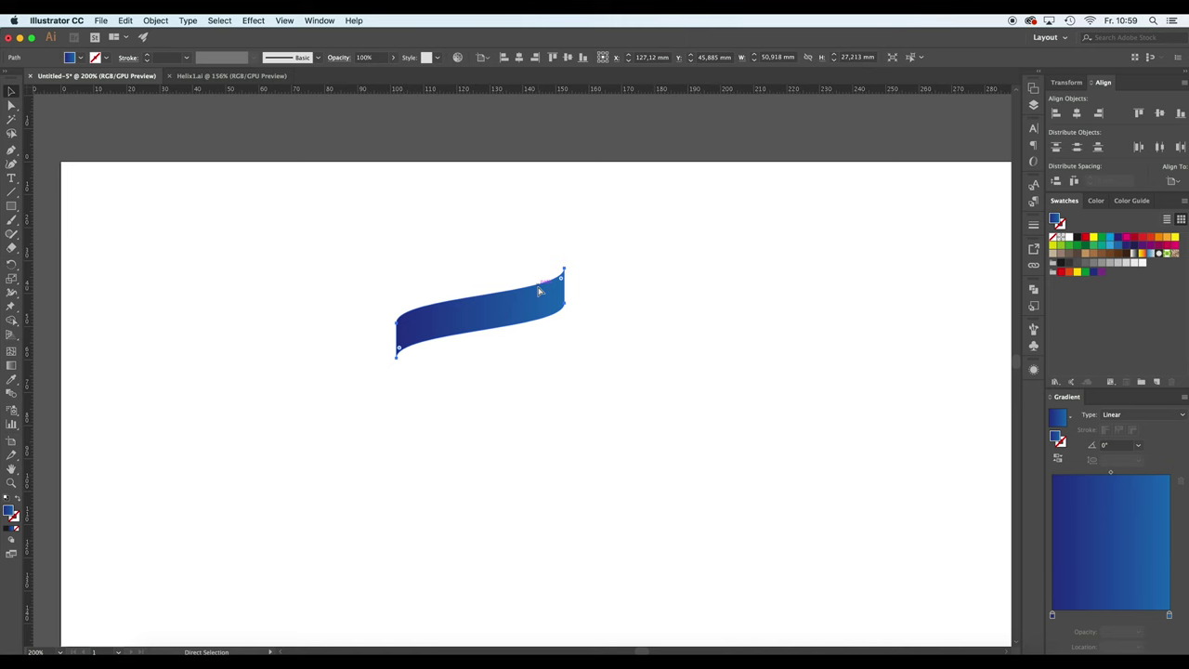
pyautogui.press('v')
pyautogui.press('super+z')
# Lower the ribbon's right-side anchor points about 12.7 mm to flatten the band.
pyautogui.click(11, 105)
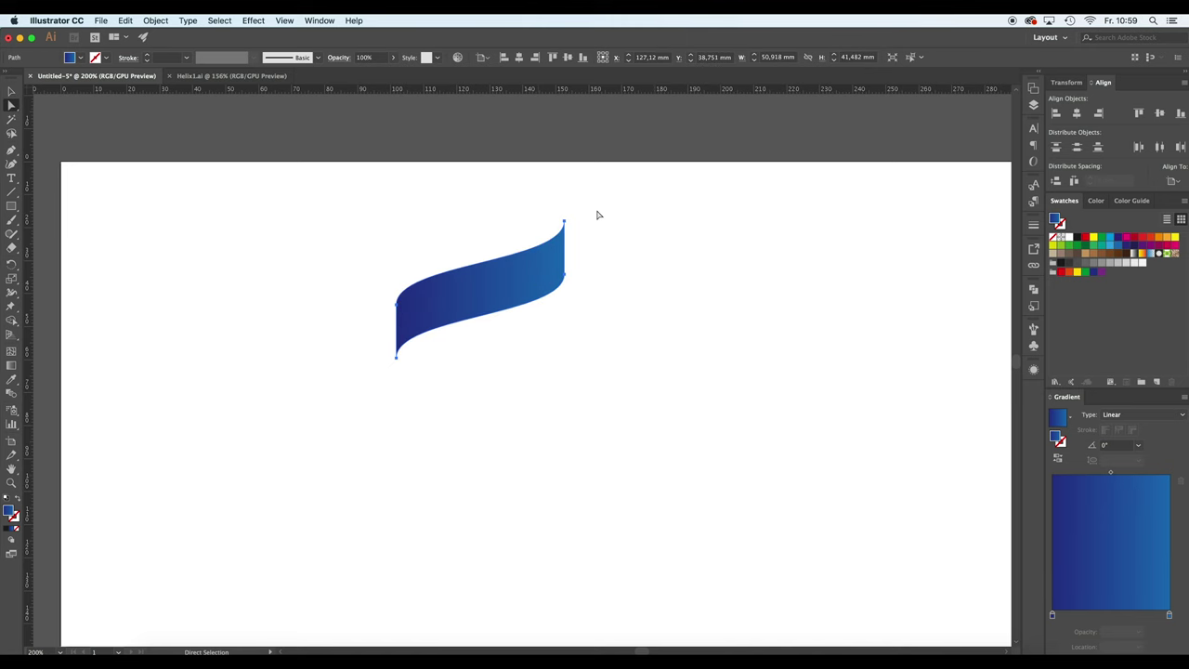
pyautogui.moveTo(578, 237); pyautogui.dragTo(605, 343)
pyautogui.click(424, 323)
pyautogui.press('super+z')
pyautogui.press('a')
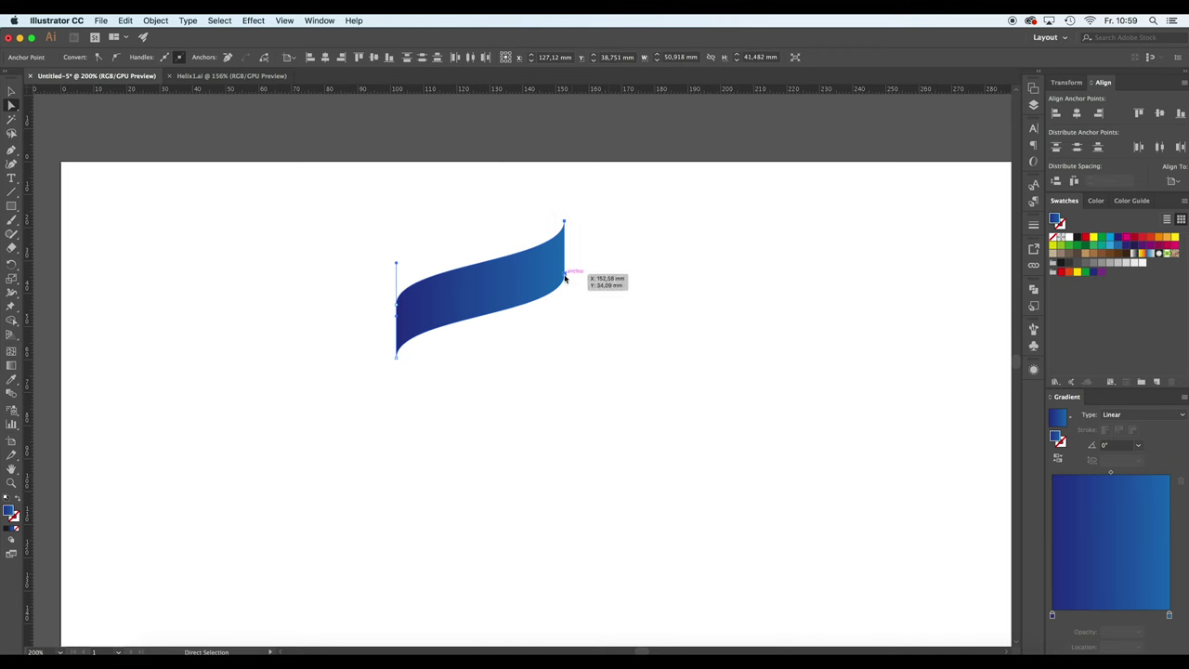
pyautogui.moveTo(565, 277); pyautogui.dragTo(571, 306)
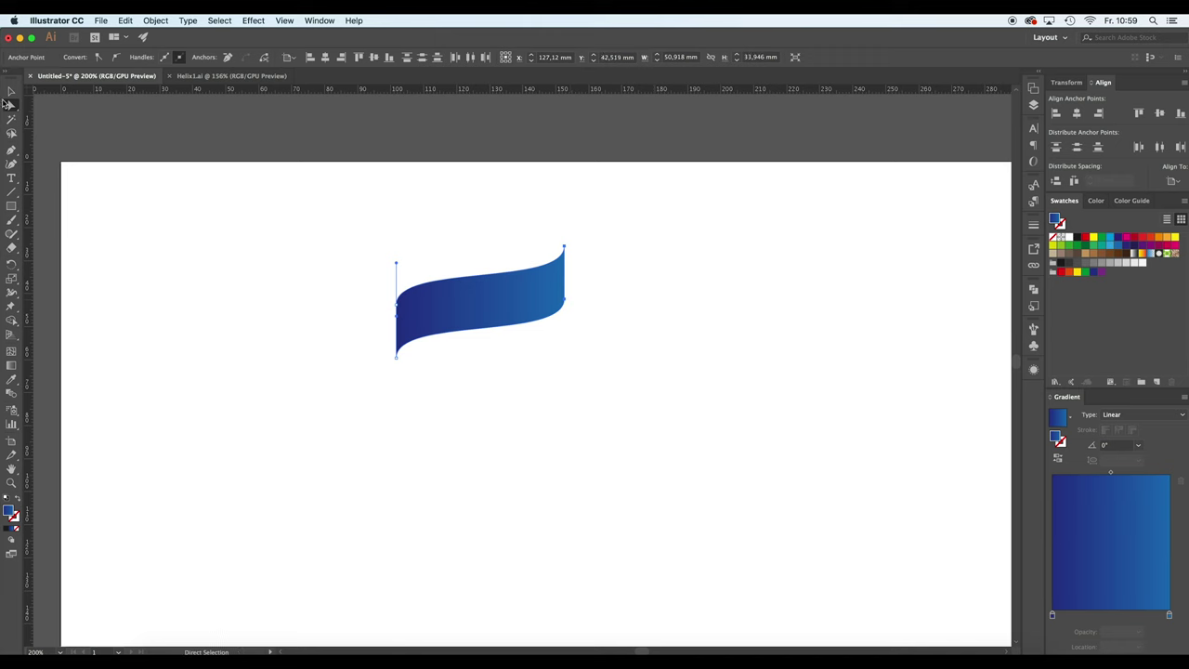
# Give the ribbon a solid blue fill.
pyautogui.click(11, 91)
pyautogui.click(75, 167)
pyautogui.click(490, 294)
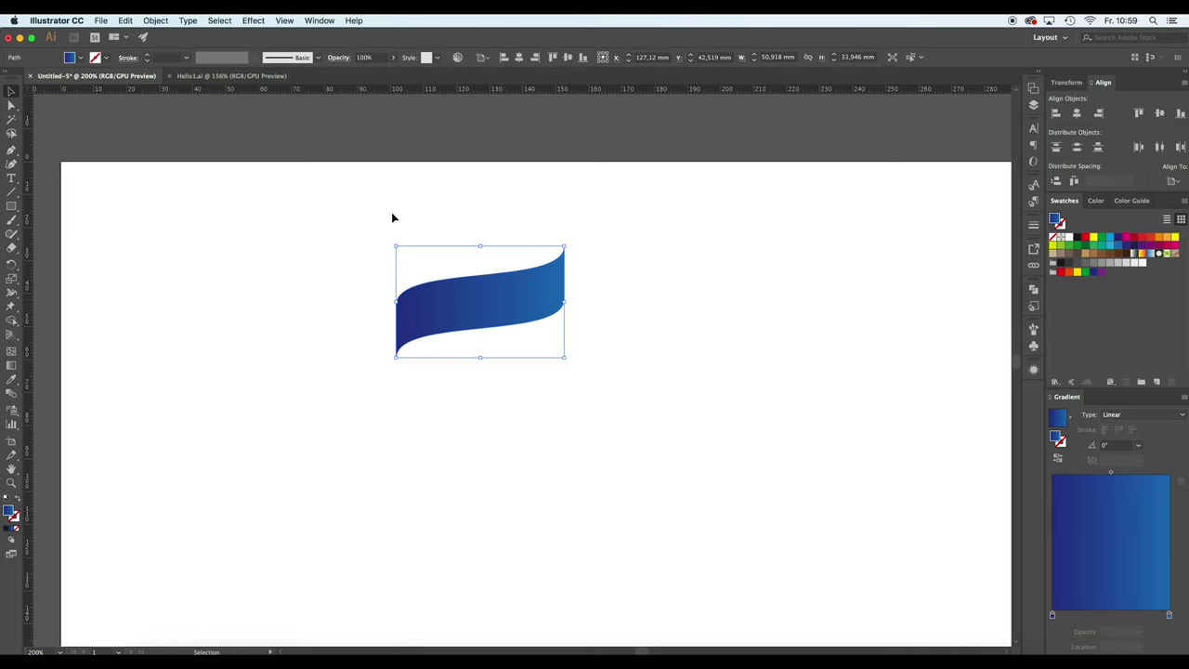
pyautogui.click(80, 58)
pyautogui.click(86, 90)
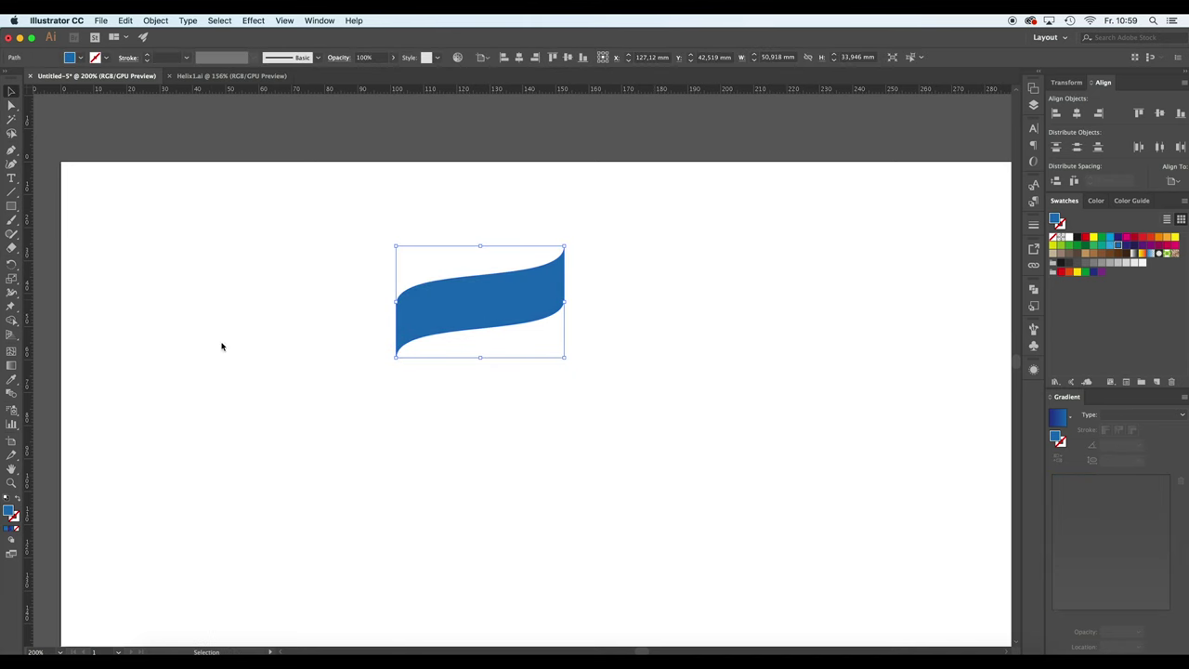
# Duplicate the ribbon below, reflect the copy vertically, and move it up against the upper ribbon.
pyautogui.moveTo(472, 340); pyautogui.dragTo(472, 399)
pyautogui.rightClick(471, 398)
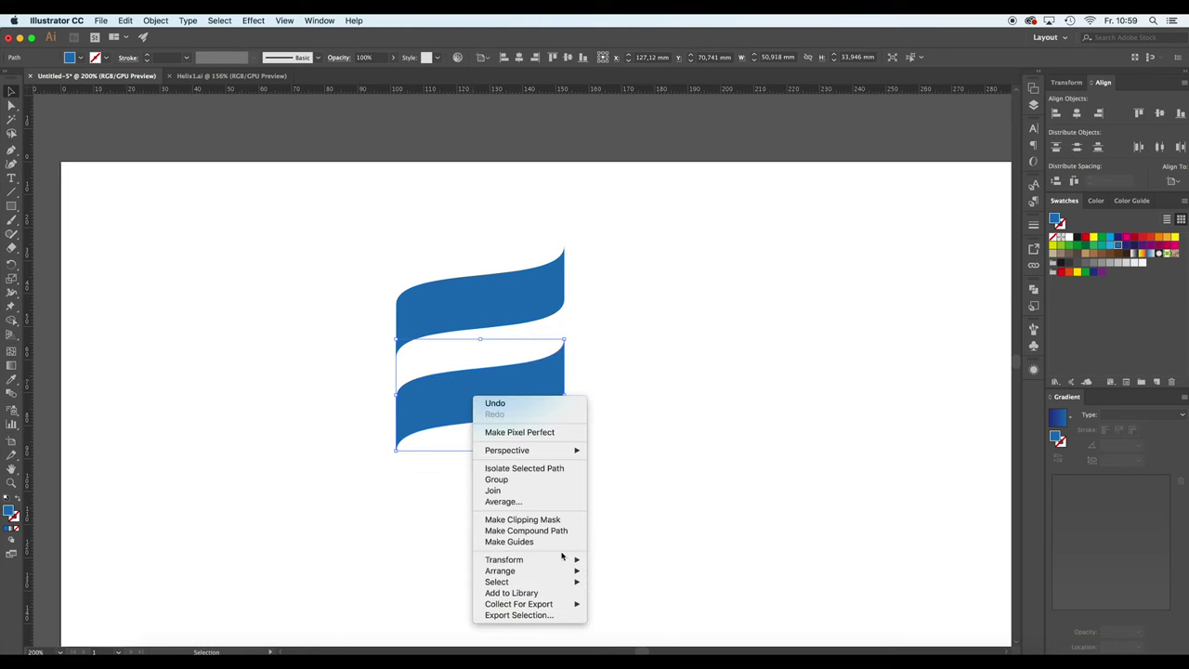
pyautogui.moveTo(548, 561)
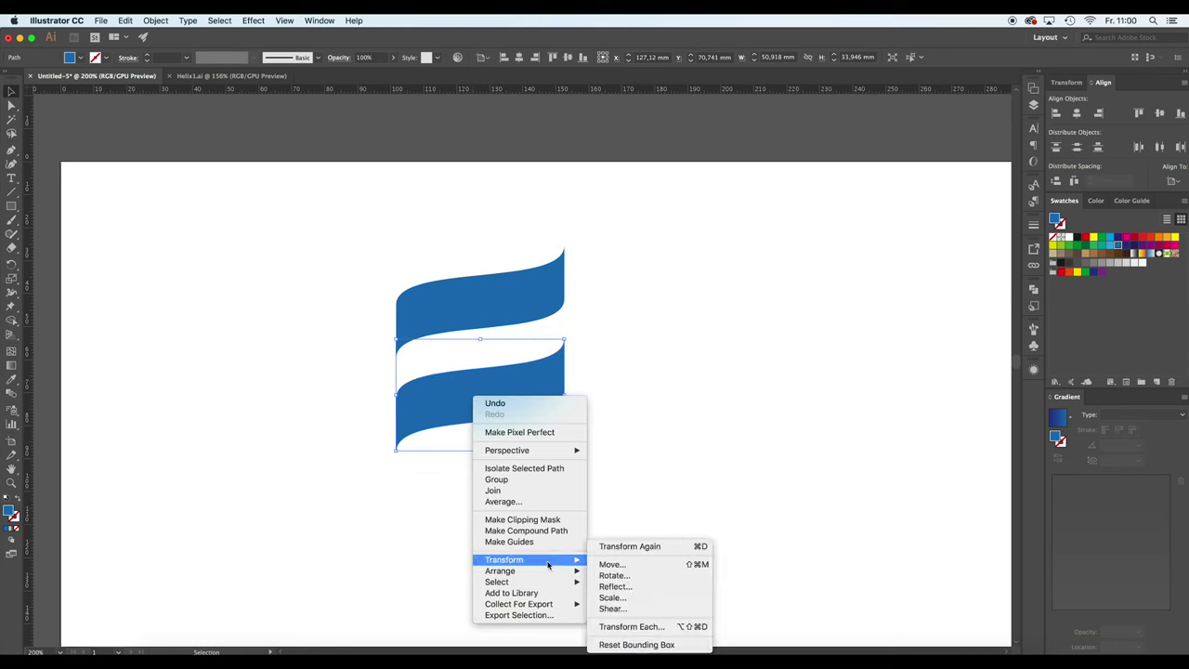
pyautogui.click(615, 587)
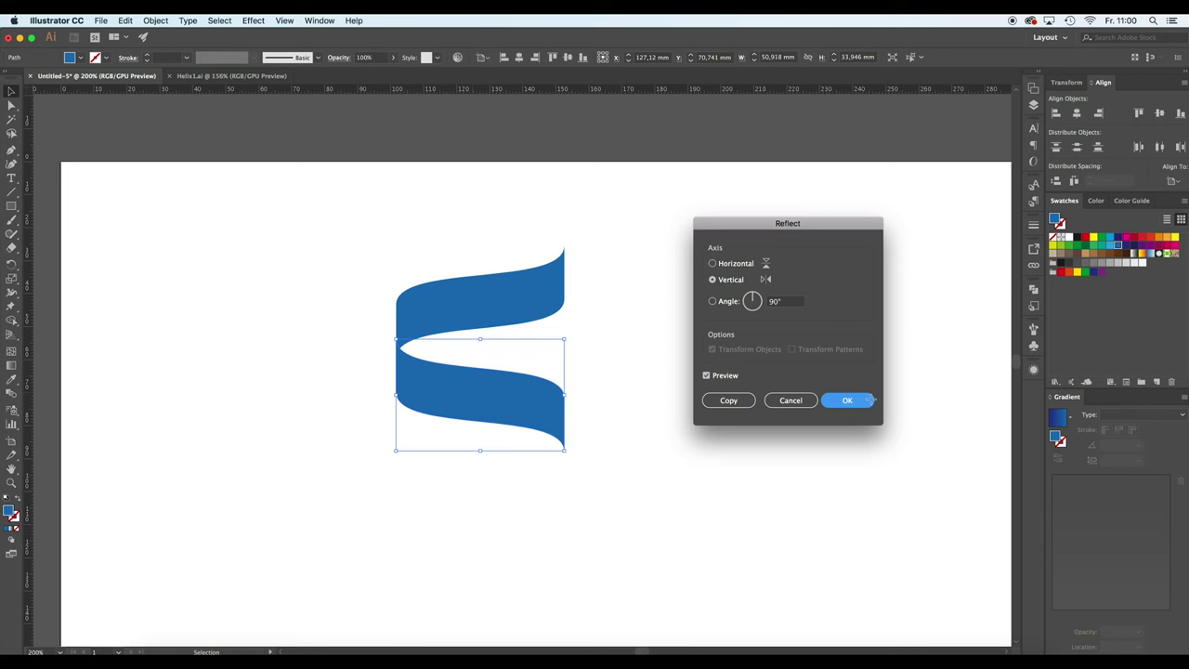
pyautogui.click(847, 401)
pyautogui.moveTo(398, 393); pyautogui.dragTo(427, 355)
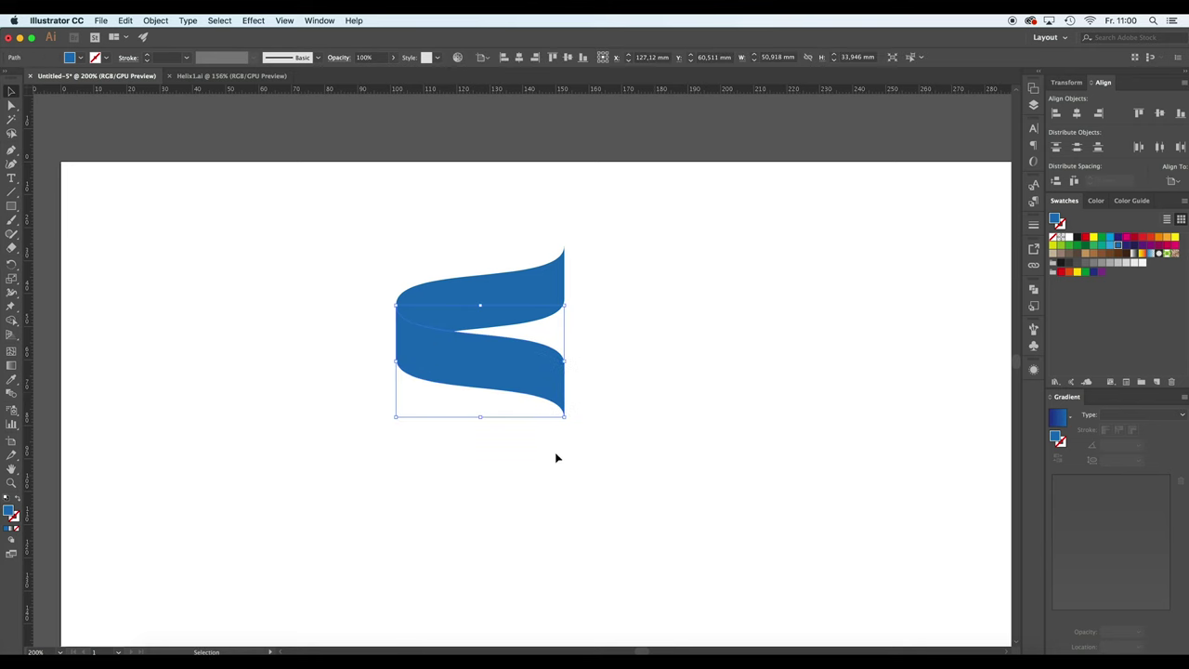
# Fill the lower copy dark blue and bring the light blue ribbon to the front.
pyautogui.click(70, 59)
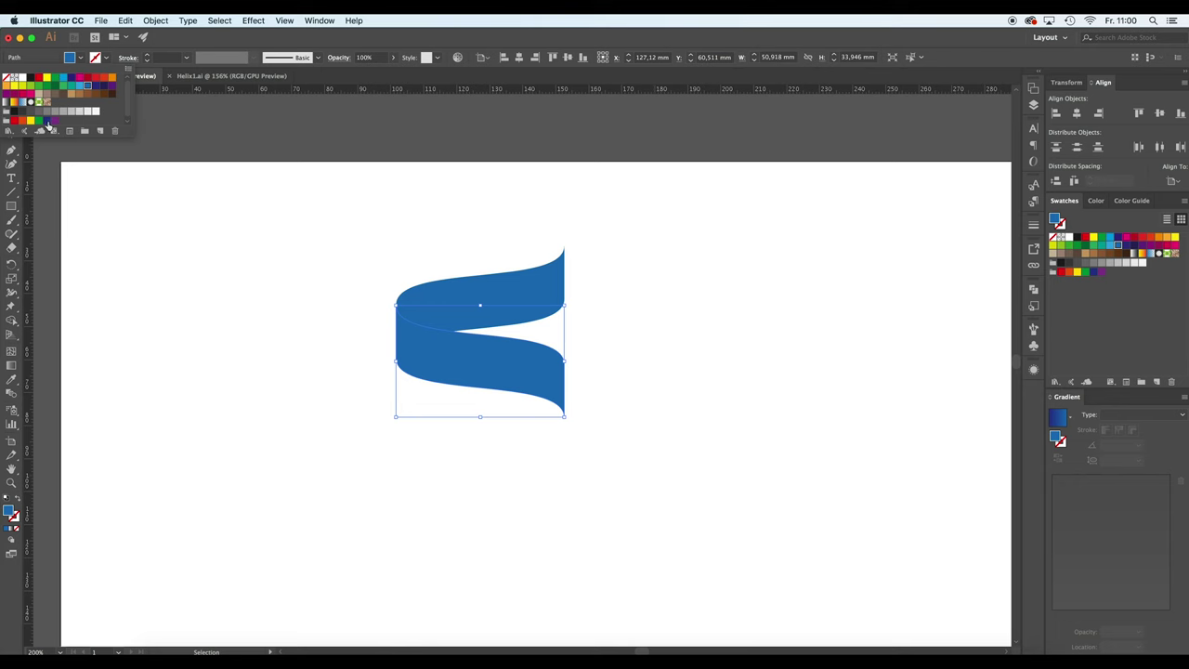
pyautogui.click(48, 124)
pyautogui.click(261, 412)
pyautogui.click(251, 439)
pyautogui.rightClick(470, 301)
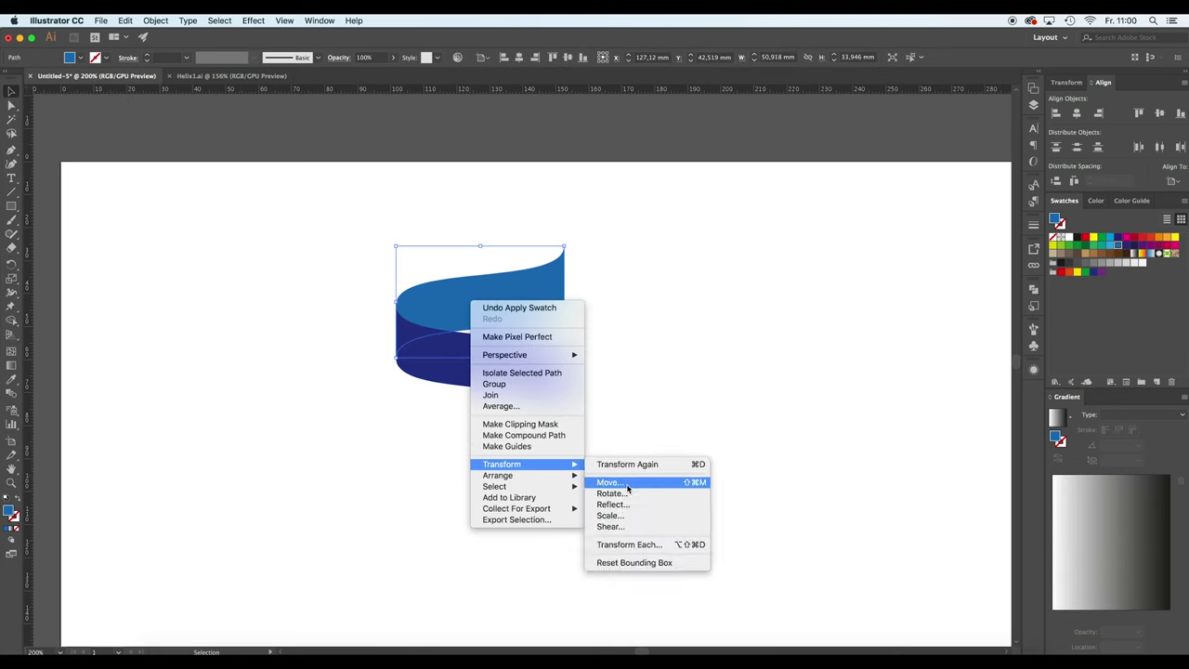
pyautogui.moveTo(559, 478)
pyautogui.click(623, 476)
# Copy the light and dark ribbon pair downward to extend the helix.
pyautogui.click(625, 340)
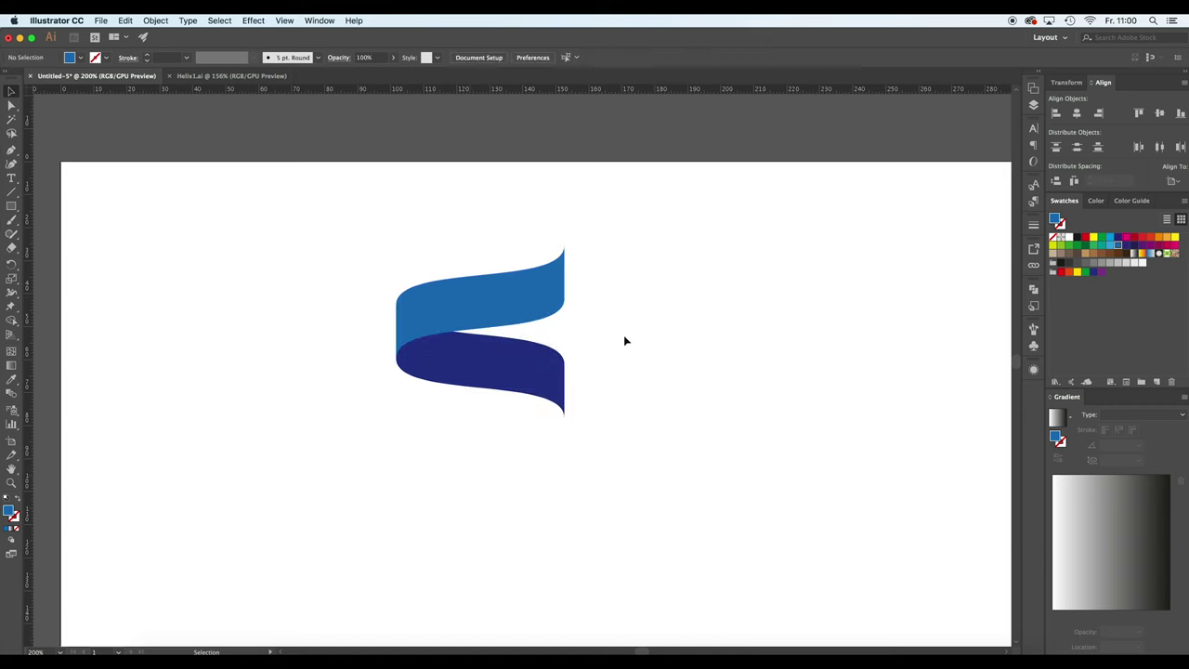
pyautogui.scroll(-3, 661, 379)
pyautogui.click(484, 192)
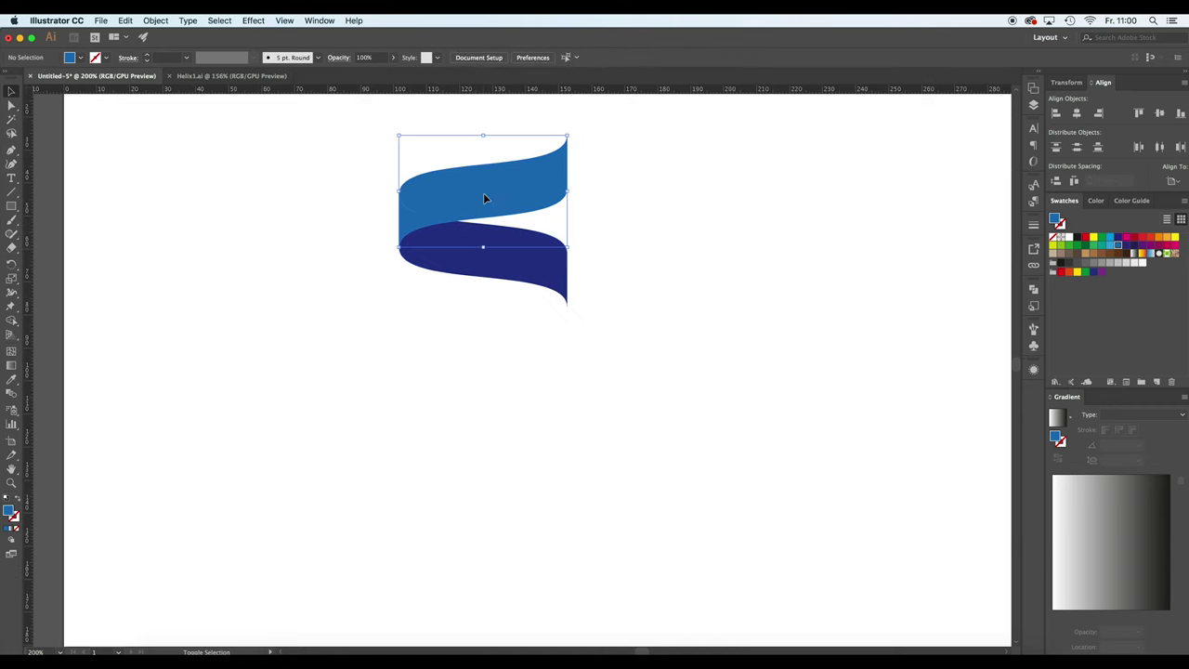
pyautogui.moveTo(504, 282); pyautogui.dragTo(514, 493)
# In Helix1.ai, move the gradient blue ribbon helix to the artboard's left side.
pyautogui.click(650, 350)
pyautogui.press('super+1')
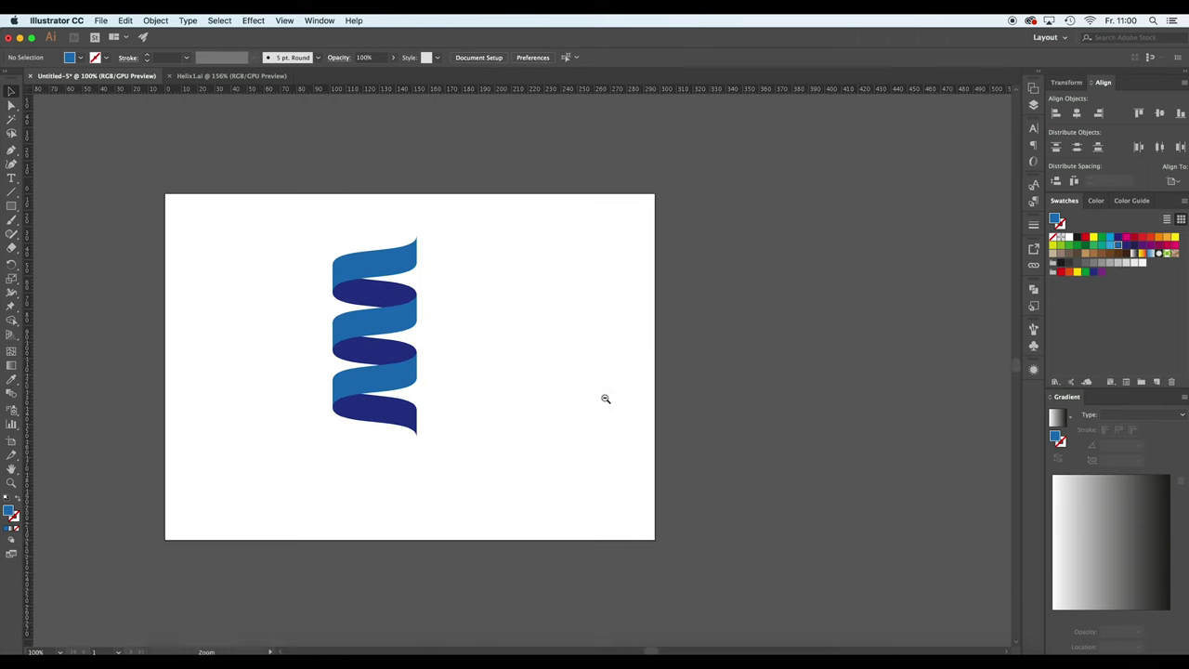
pyautogui.moveTo(579, 385); pyautogui.dragTo(607, 390)
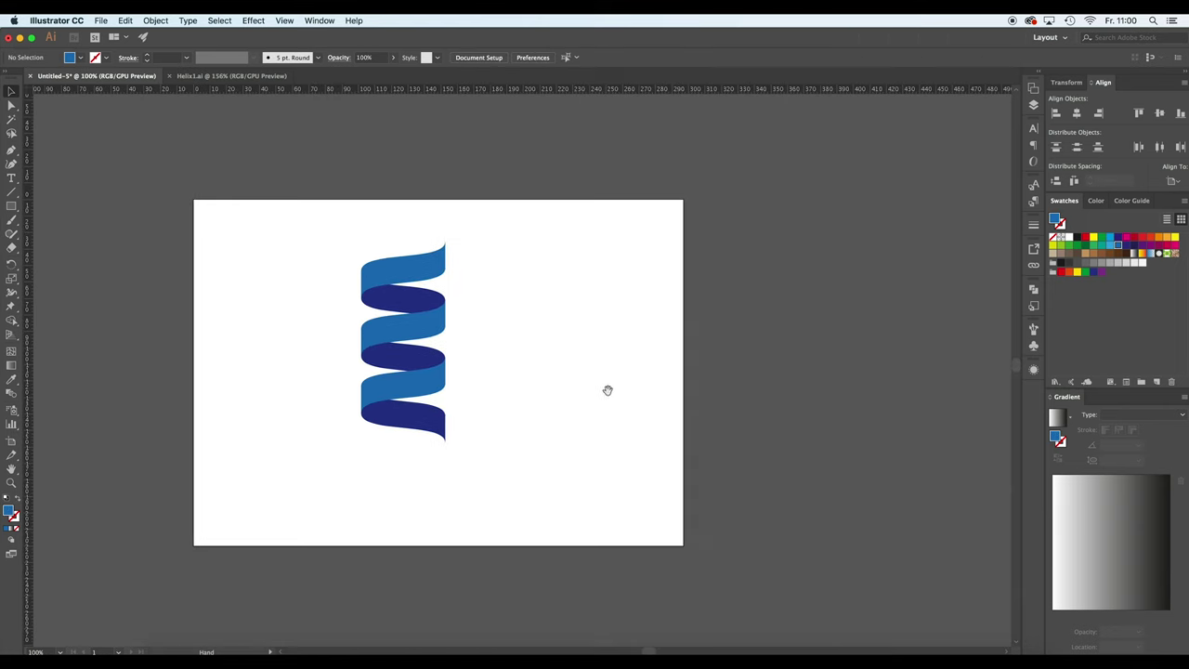
pyautogui.click(221, 76)
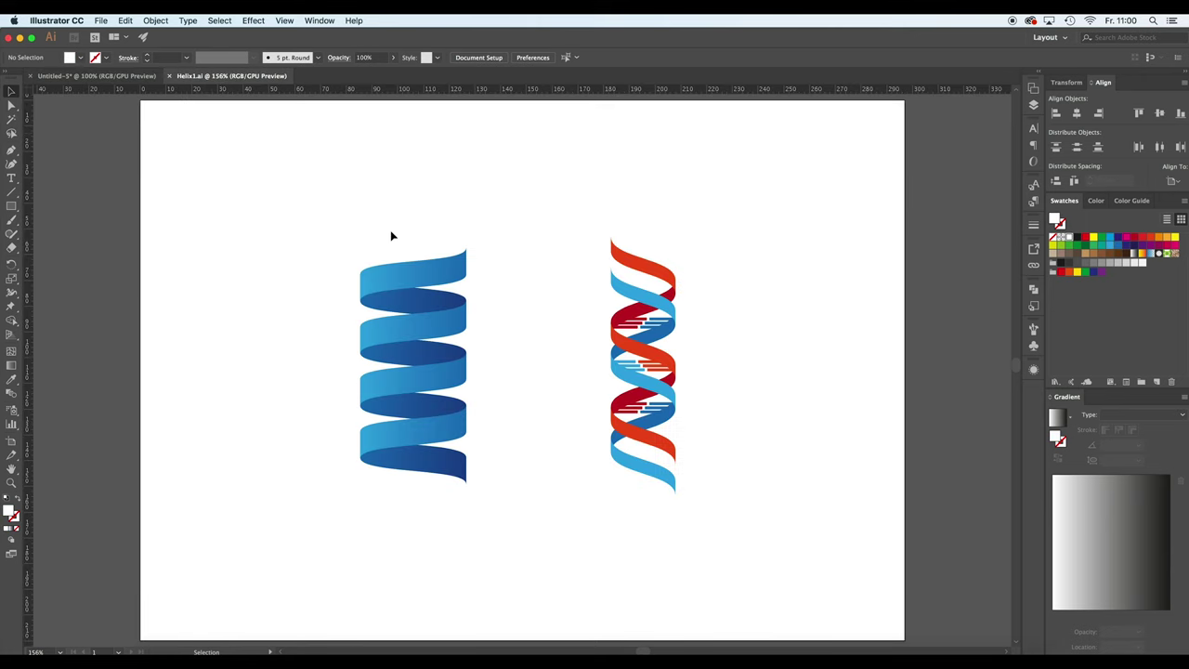
pyautogui.moveTo(325, 200); pyautogui.dragTo(523, 539)
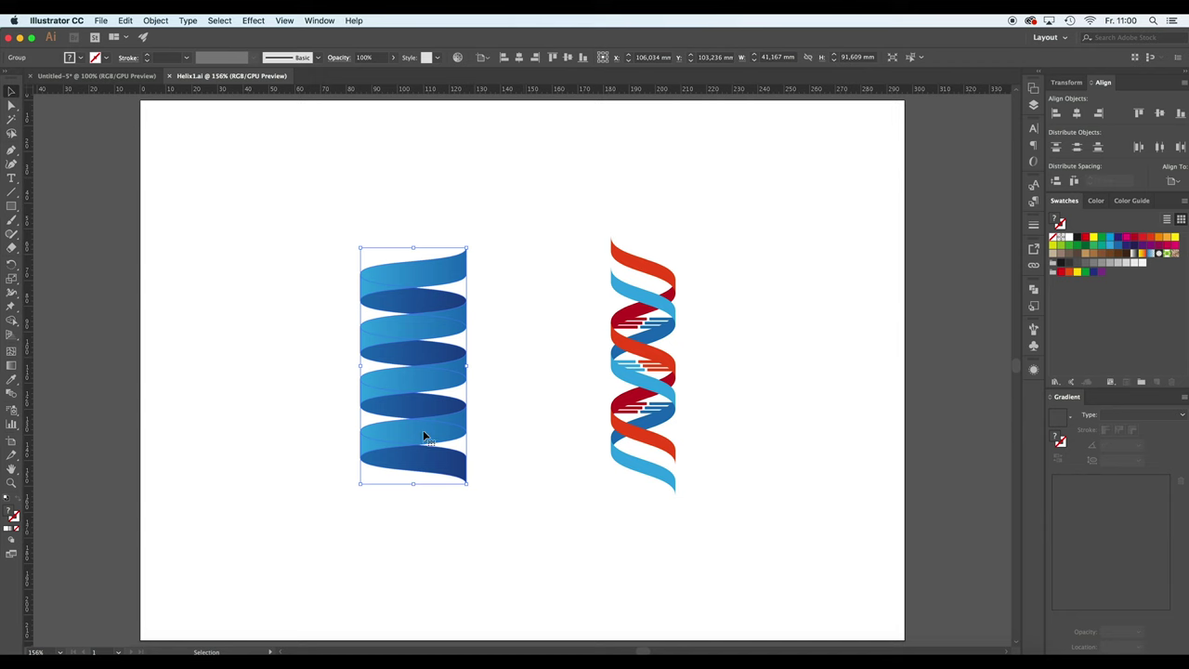
pyautogui.moveTo(424, 433); pyautogui.dragTo(220, 419)
pyautogui.click(615, 270)
pyautogui.click(563, 185)
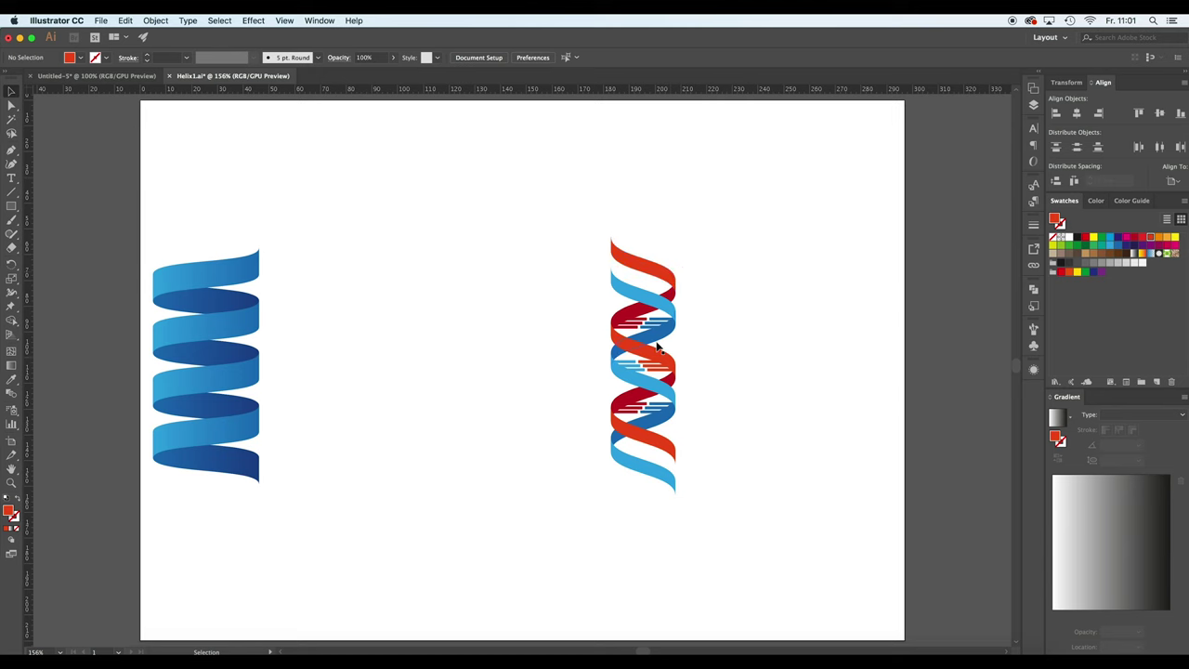
pyautogui.click(649, 270)
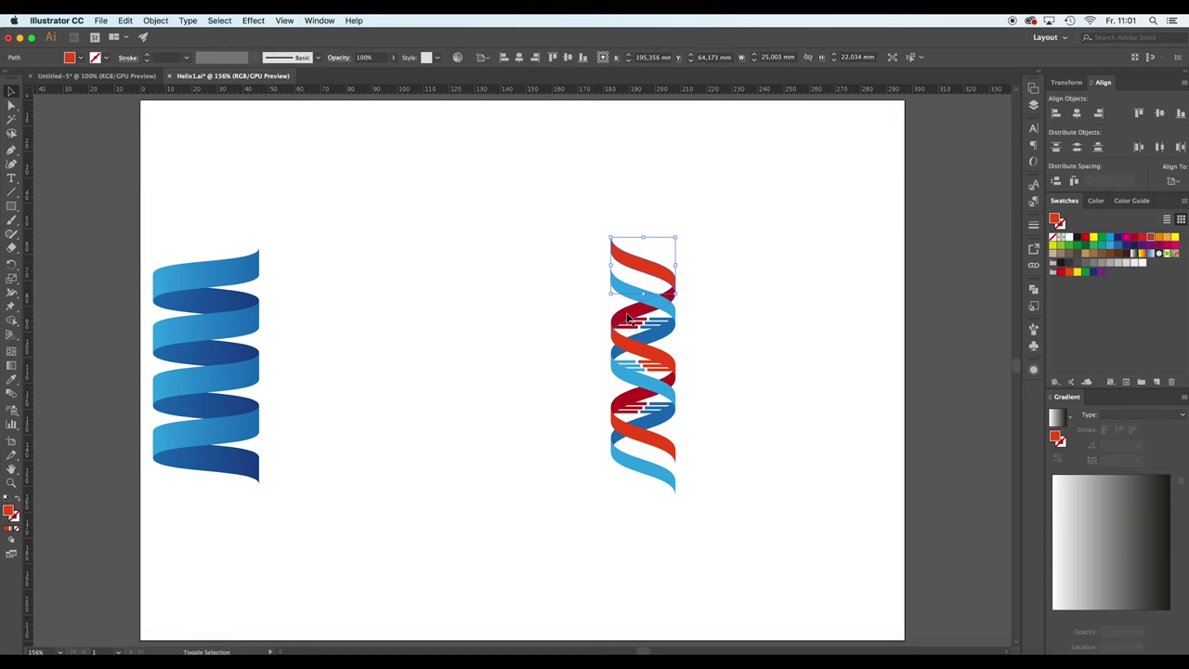
pyautogui.keyDown('shift'); pyautogui.click(638, 355); pyautogui.keyUp('shift')
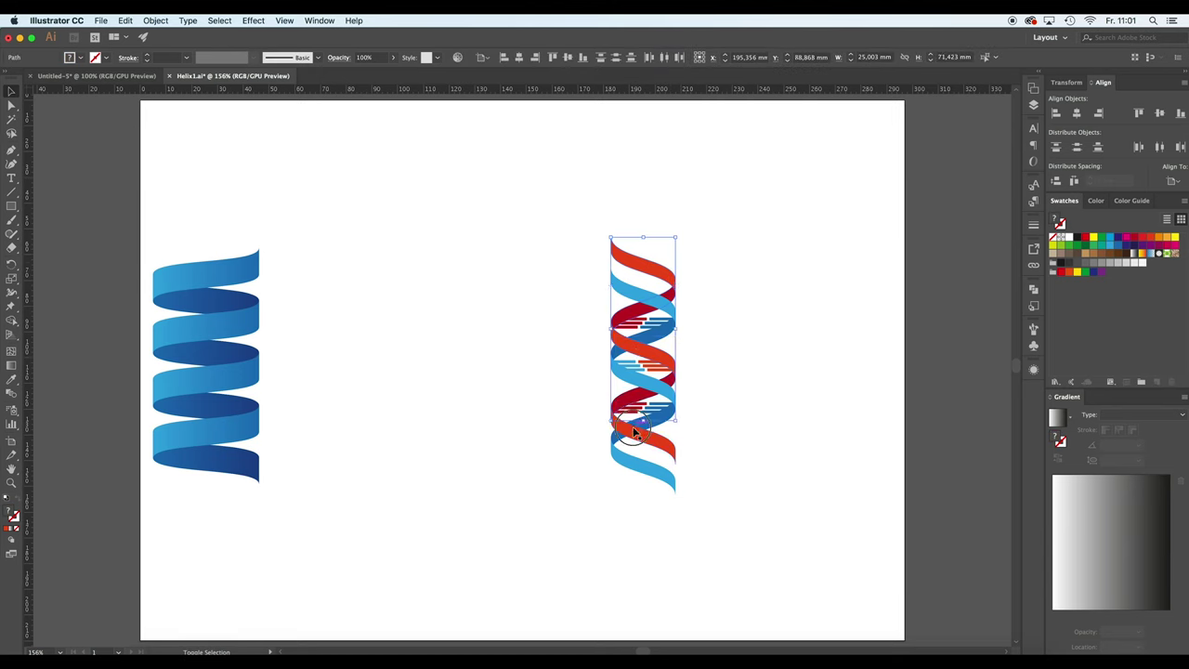
pyautogui.keyDown('shift'); pyautogui.click(637, 436); pyautogui.keyUp('shift')
pyautogui.moveTo(638, 438); pyautogui.dragTo(498, 437)
pyautogui.click(667, 307)
pyautogui.keyDown('shift'); pyautogui.click(654, 358); pyautogui.keyUp('shift')
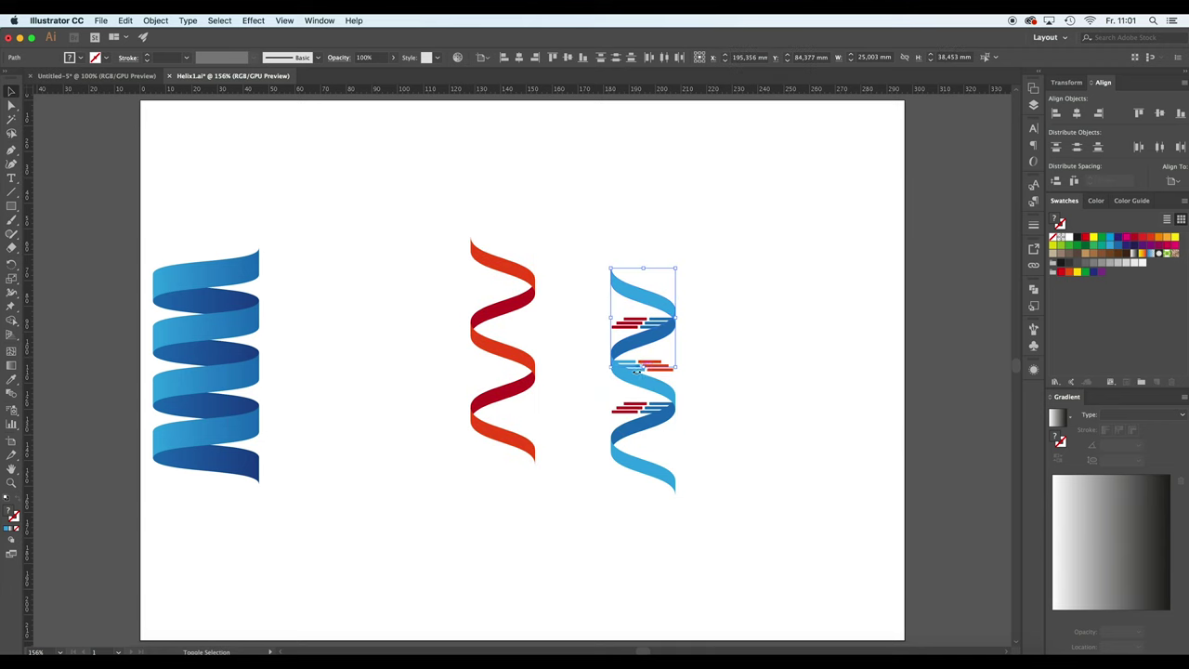
pyautogui.keyDown('shift'); pyautogui.click(653, 426); pyautogui.keyUp('shift')
pyautogui.keyDown('shift'); pyautogui.click(637, 472); pyautogui.keyUp('shift')
pyautogui.moveTo(637, 472); pyautogui.dragTo(777, 468)
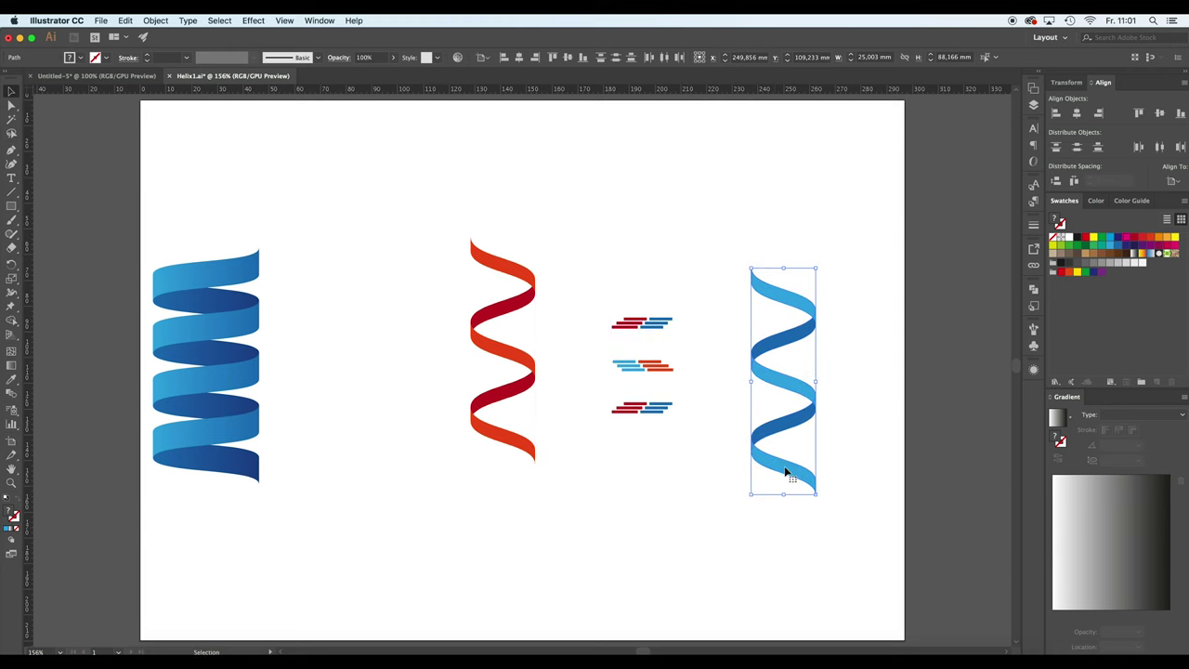
pyautogui.moveTo(785, 474); pyautogui.dragTo(503, 431)
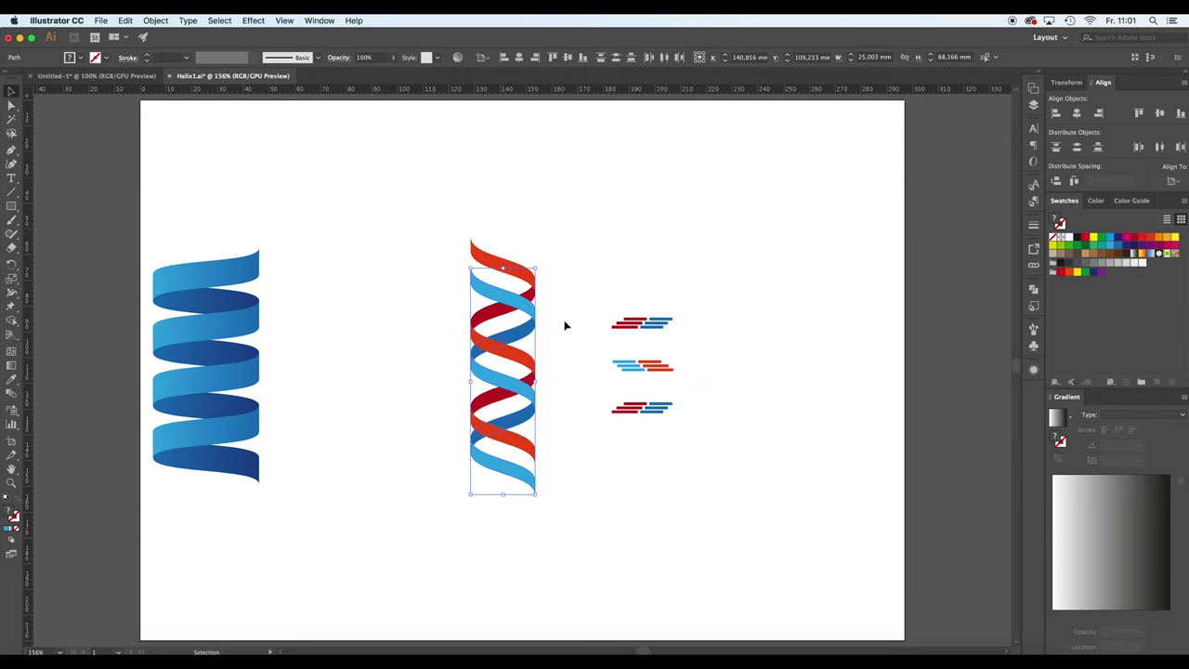
pyautogui.press('a')
pyautogui.press('Right')
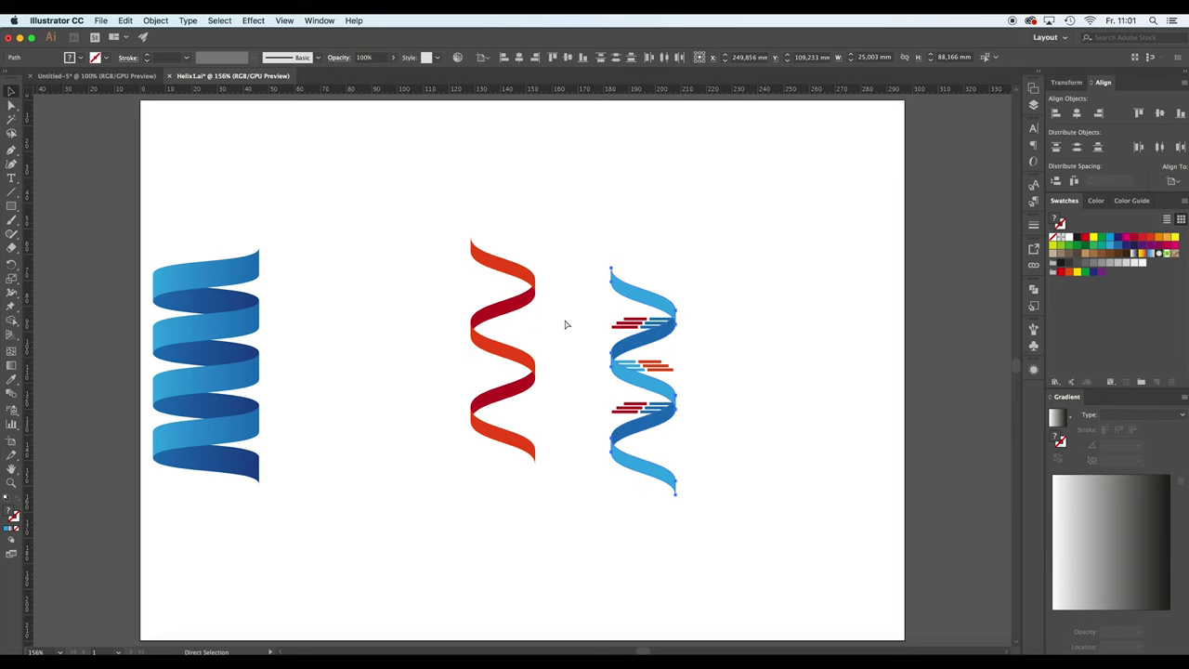
pyautogui.press('Right')
pyautogui.press('v')
pyautogui.click(749, 307)
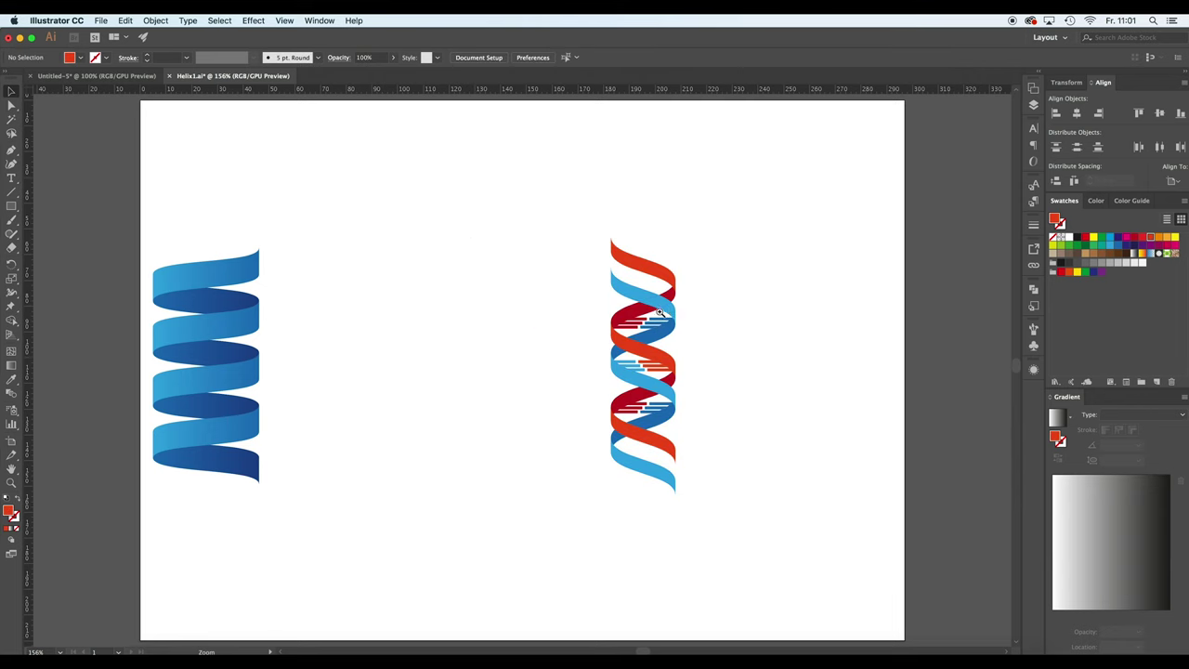
pyautogui.press('z')
pyautogui.click(628, 336)
pyautogui.click(517, 377)
pyautogui.click(518, 378)
pyautogui.click(518, 378)
pyautogui.click(517, 377)
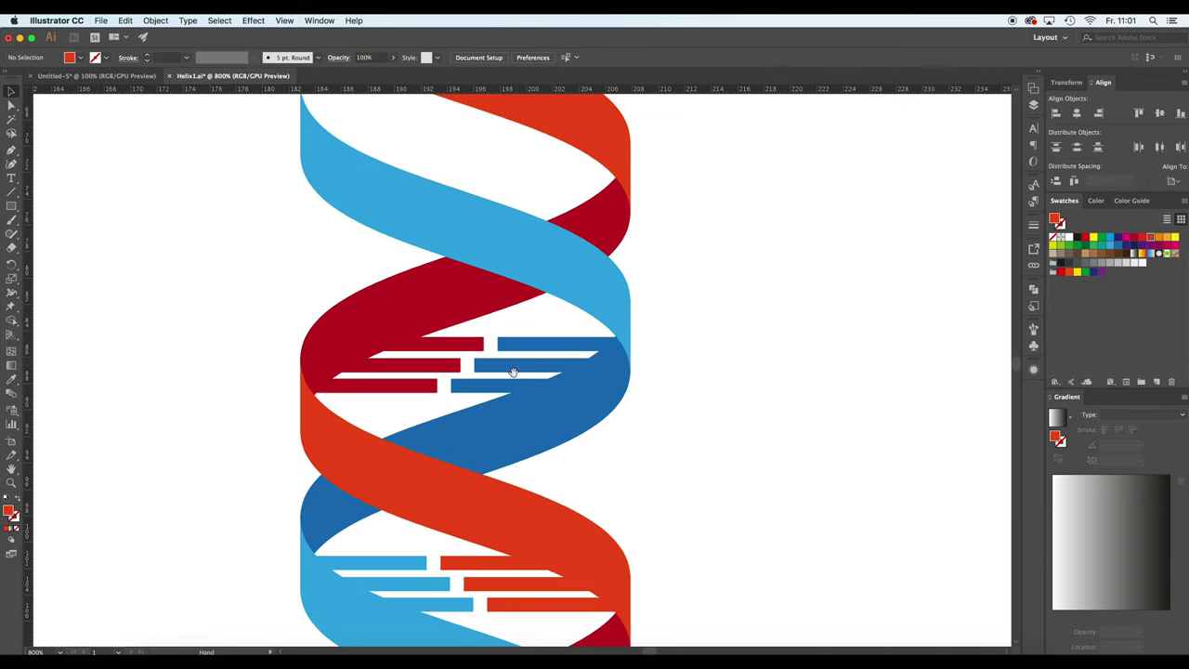
pyautogui.moveTo(514, 380); pyautogui.dragTo(543, 347)
pyautogui.press('v')
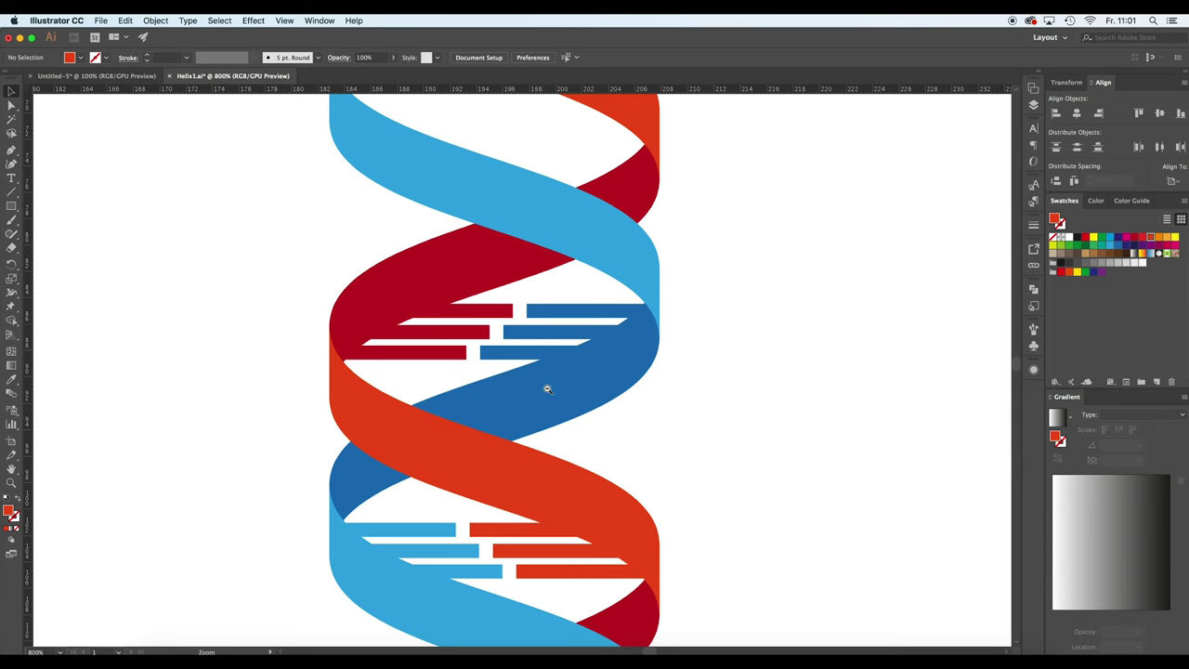
pyautogui.scroll(-10, 545, 390)
# Drag the gradient blue helix right so it sits directly beside the red/blue double helix.
pyautogui.hscroll(-5, 555, 386)
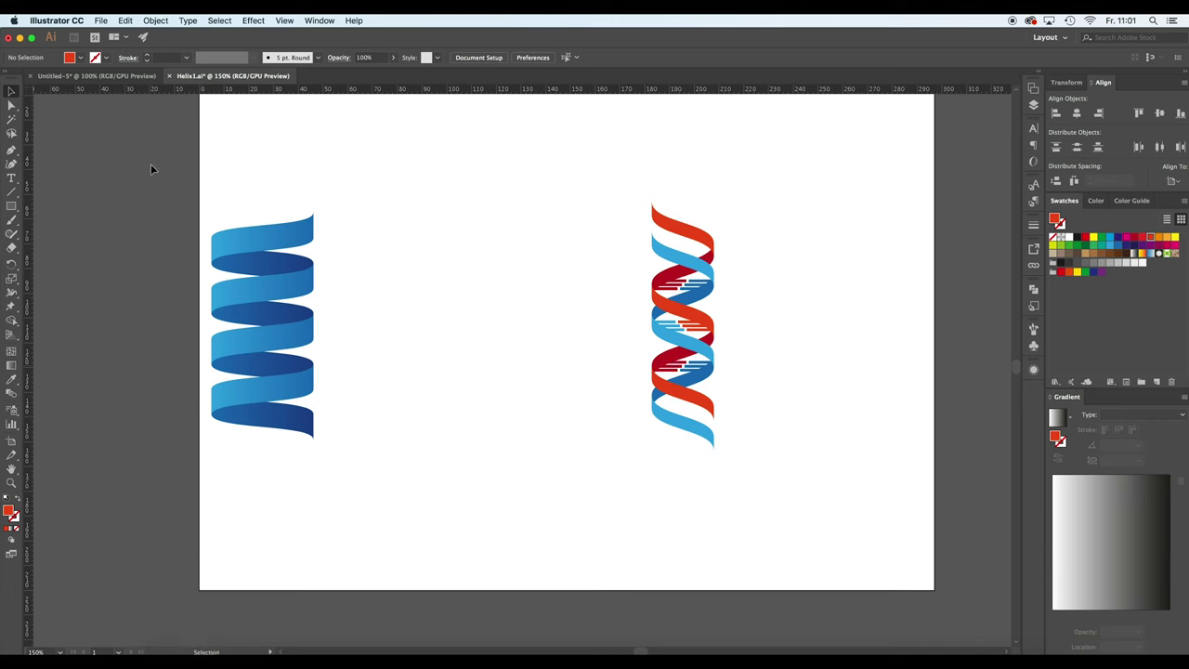
pyautogui.click(296, 435)
pyautogui.moveTo(296, 435); pyautogui.dragTo(575, 437)
pyautogui.click(787, 452)
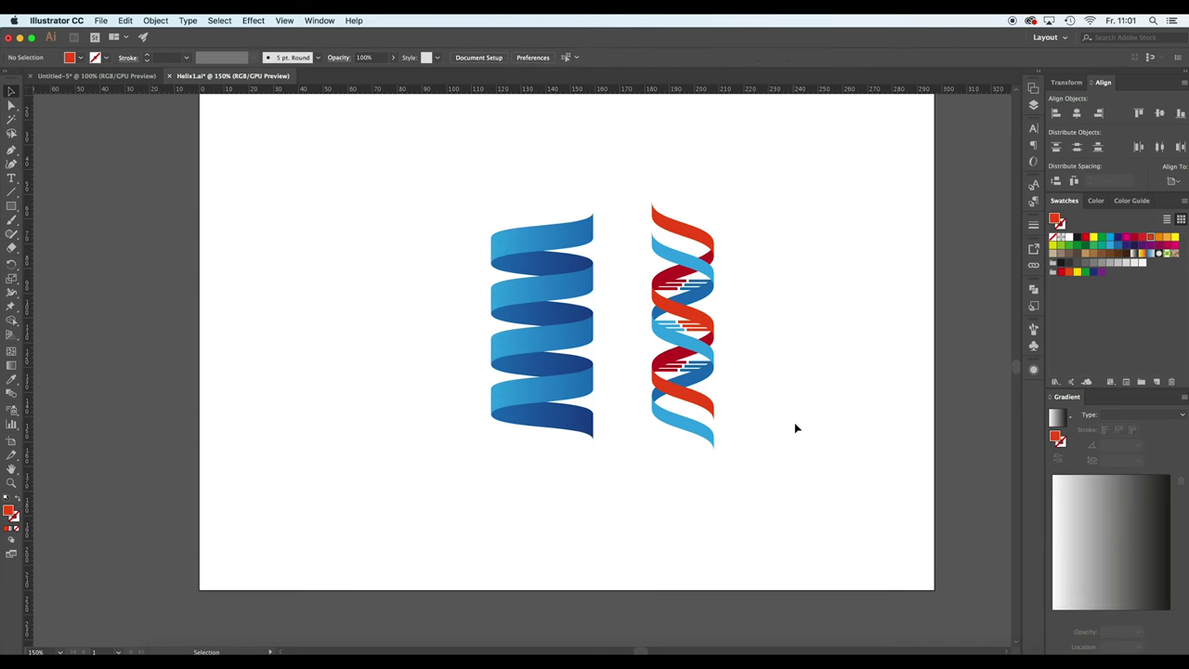